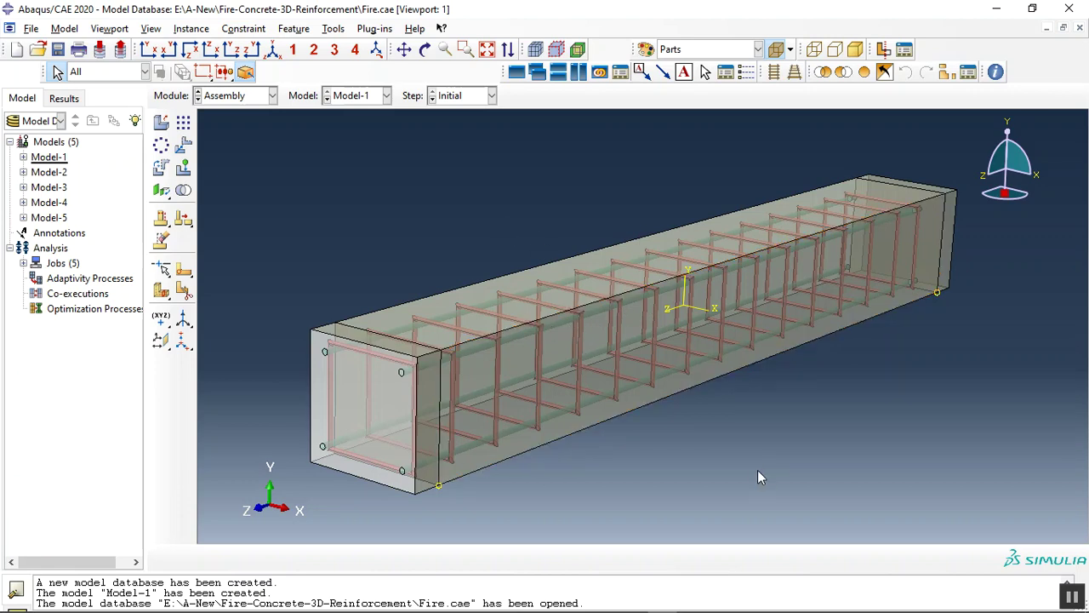
- Examine the reinforced concrete beam assembly and its embedded bars and stirrups from several angles
{"action": "left_click", "coordinate": [424, 50]}
{"action": "left_click_drag", "start_coordinate": [622, 312], "coordinate": [720, 297]}
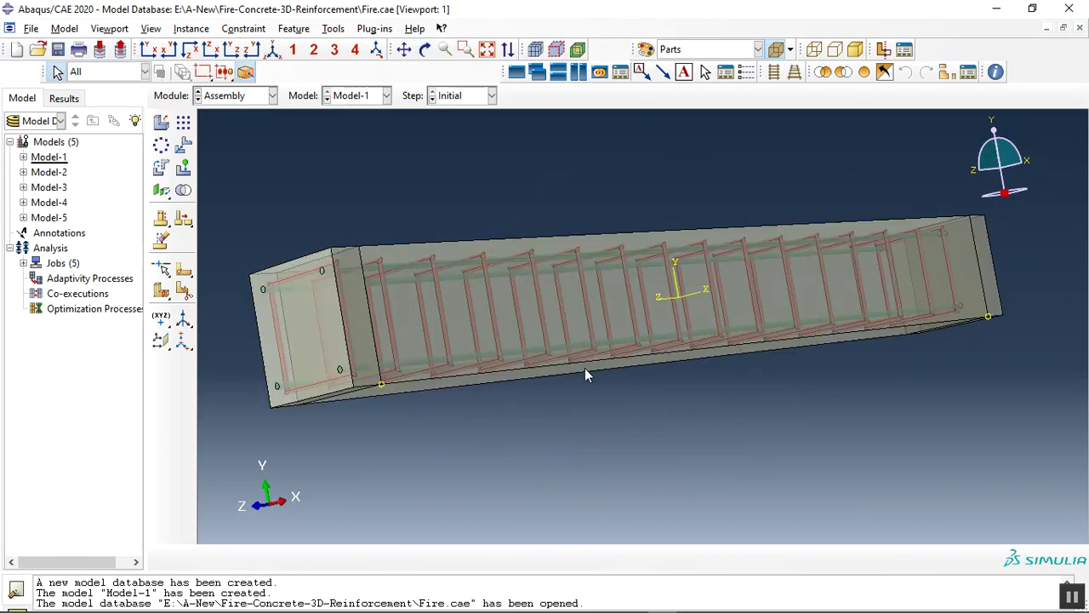
{"action": "left_click", "coordinate": [425, 50]}
{"action": "left_click_drag", "start_coordinate": [604, 247], "coordinate": [651, 266]}
{"action": "key", "text": "Escape"}
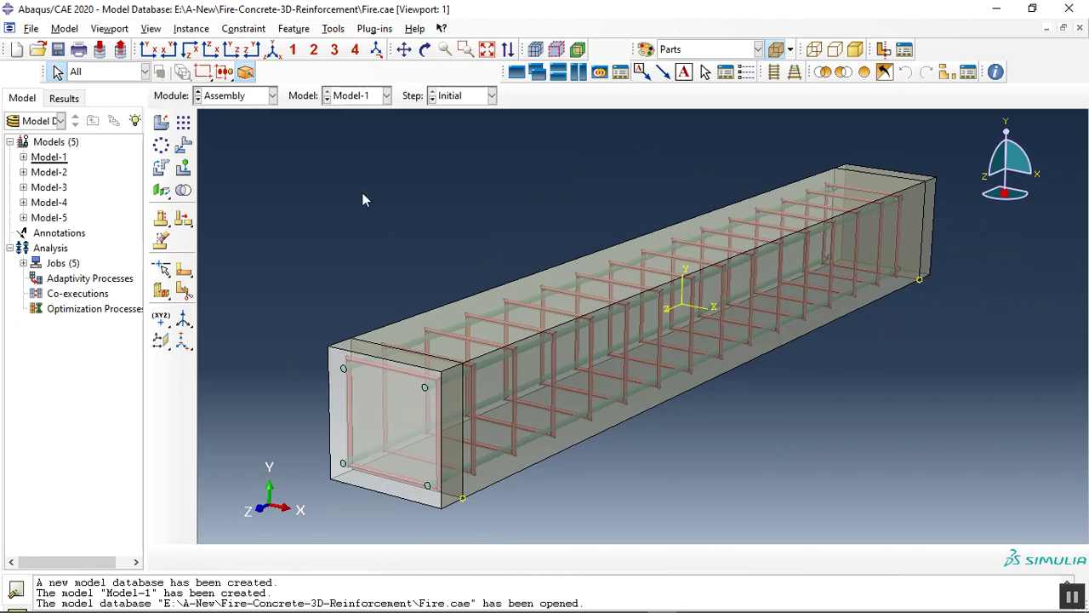
- Switch to the Visualization module, display the Fire-Temp.odb results and plot the temperature contours on the deformed shape
{"action": "left_click", "coordinate": [247, 96]}
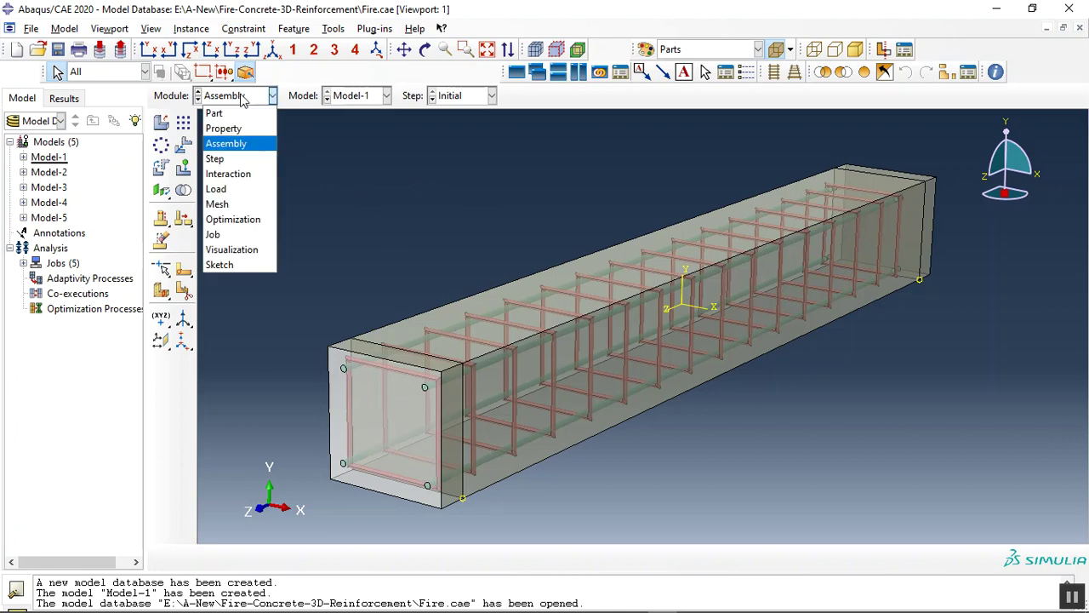
{"action": "left_click", "coordinate": [257, 248]}
{"action": "left_click", "coordinate": [400, 97]}
{"action": "left_click", "coordinate": [400, 112]}
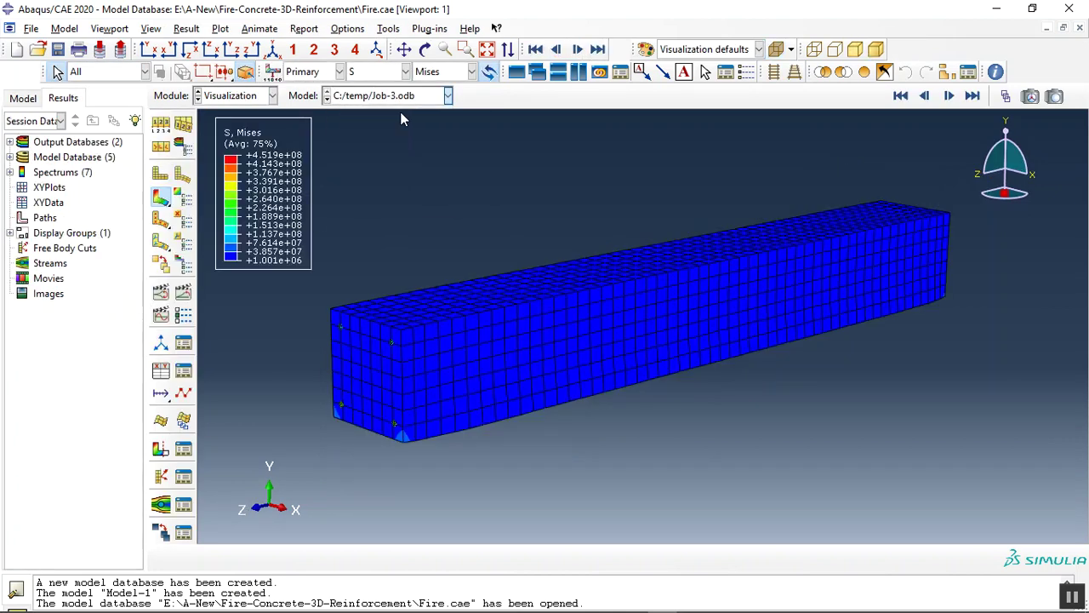
{"action": "left_click", "coordinate": [161, 197]}
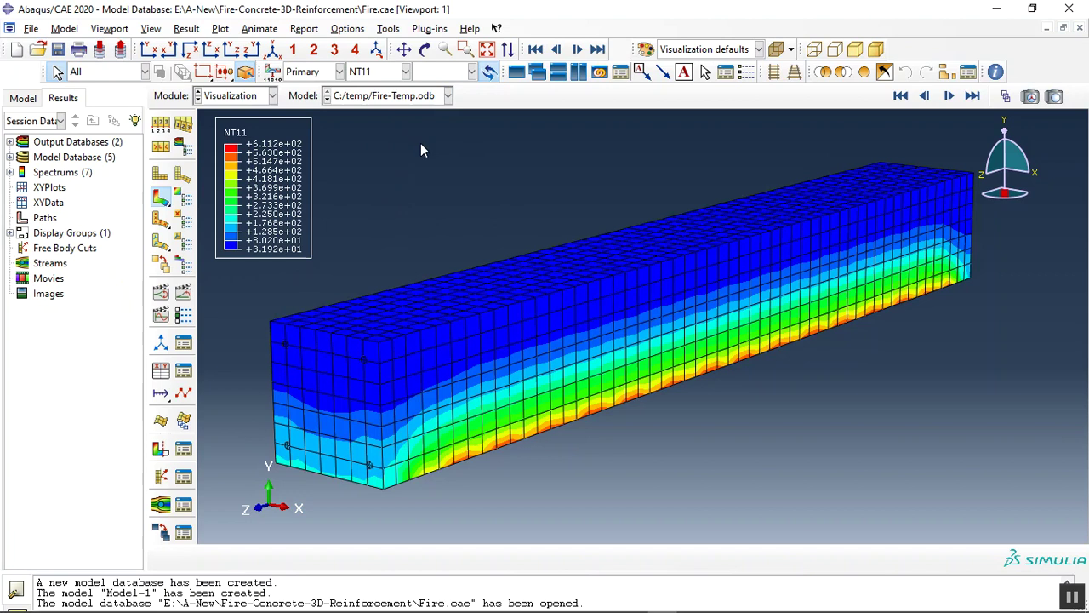
- Isolate the concrete beam by replacing the displayed entities with its part instance and inspect its temperature contours
{"action": "left_click", "coordinate": [823, 72]}
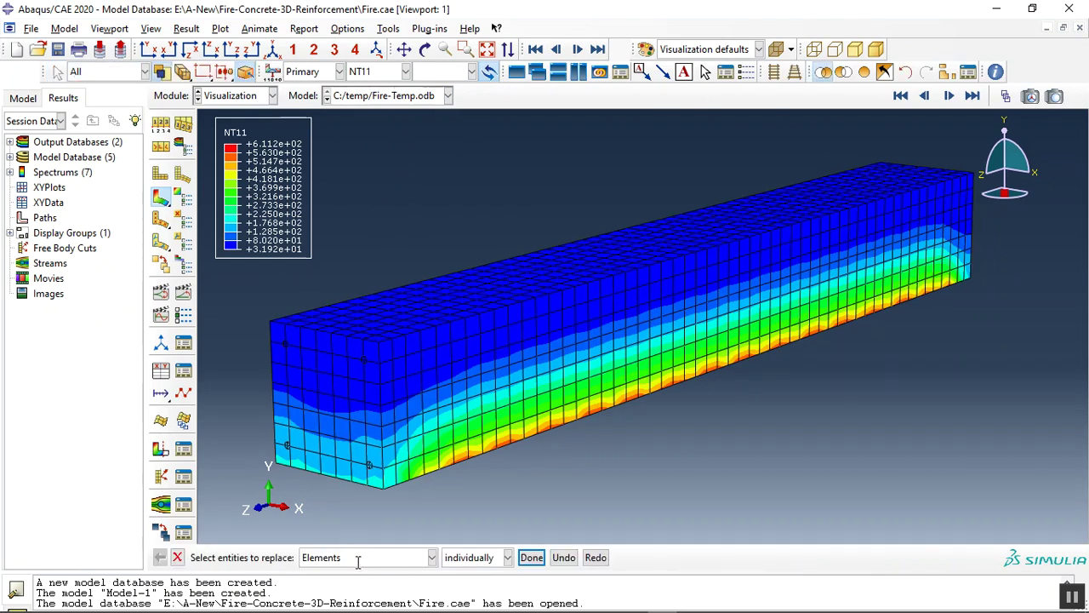
{"action": "left_click", "coordinate": [431, 557]}
{"action": "left_click", "coordinate": [398, 508]}
{"action": "left_click", "coordinate": [395, 419]}
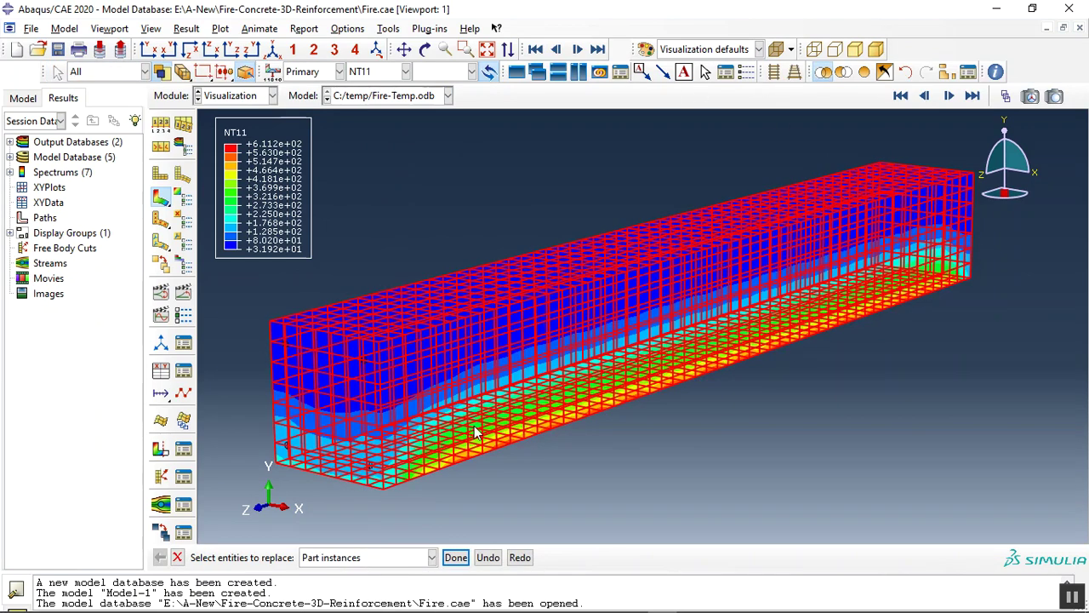
{"action": "middle_click", "coordinate": [513, 231]}
{"action": "left_click", "coordinate": [424, 49]}
{"action": "left_click_drag", "start_coordinate": [579, 238], "coordinate": [672, 279]}
{"action": "key", "text": "Escape"}
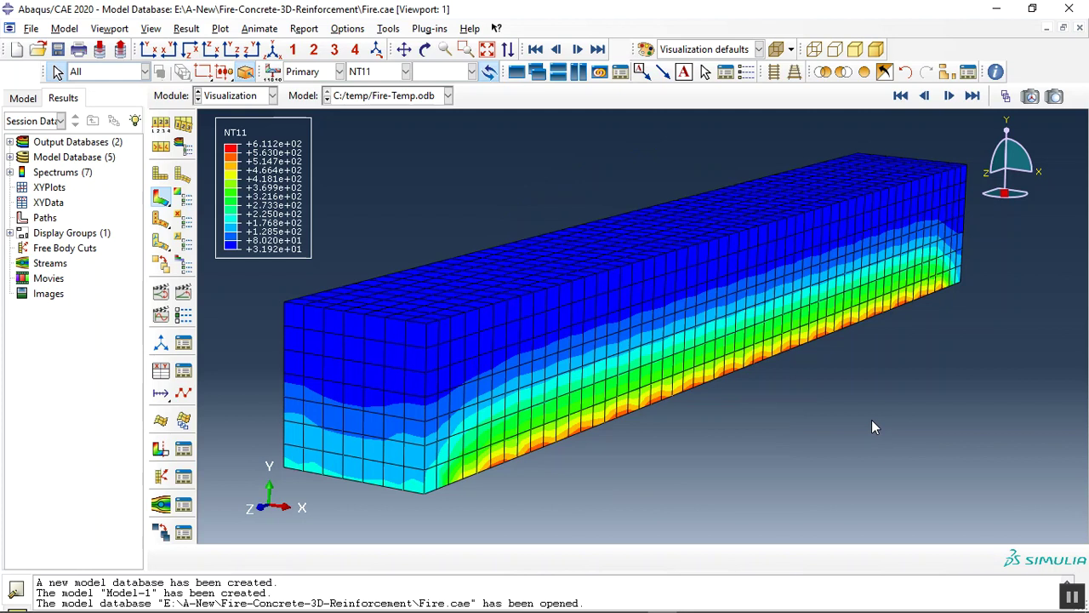
{"action": "left_click_drag", "start_coordinate": [562, 380], "coordinate": [534, 237], "text": "ctrl+alt"}
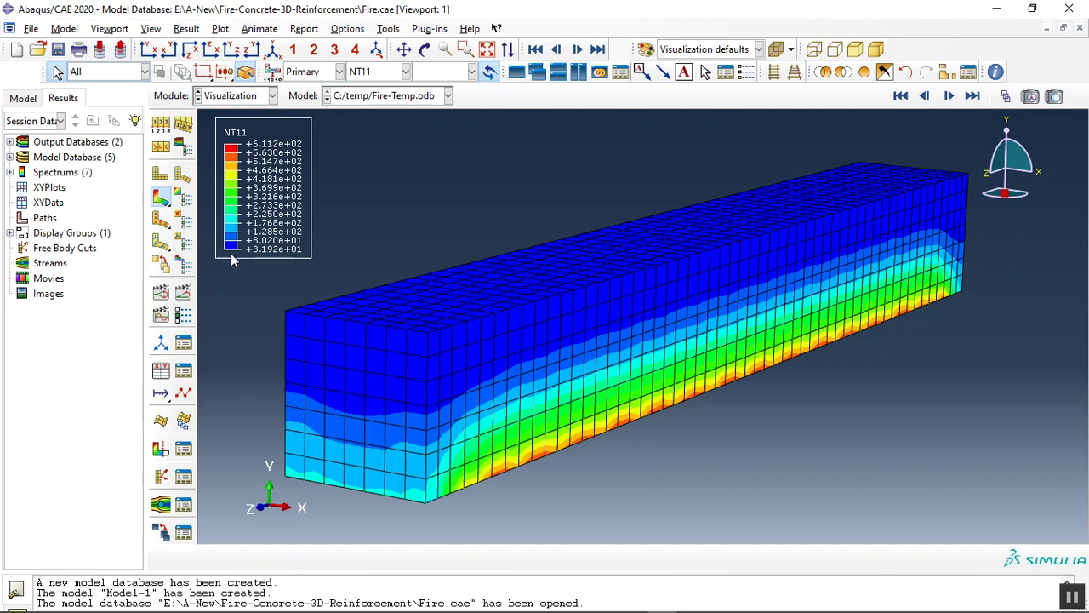
- Create the node list path Path-1 through eight nodes up the beam's long side face near mid-span, from the bottom edge to the top edge
{"action": "left_click", "coordinate": [388, 29]}
{"action": "mouse_move", "coordinate": [426, 141]}
{"action": "left_click", "coordinate": [514, 156]}
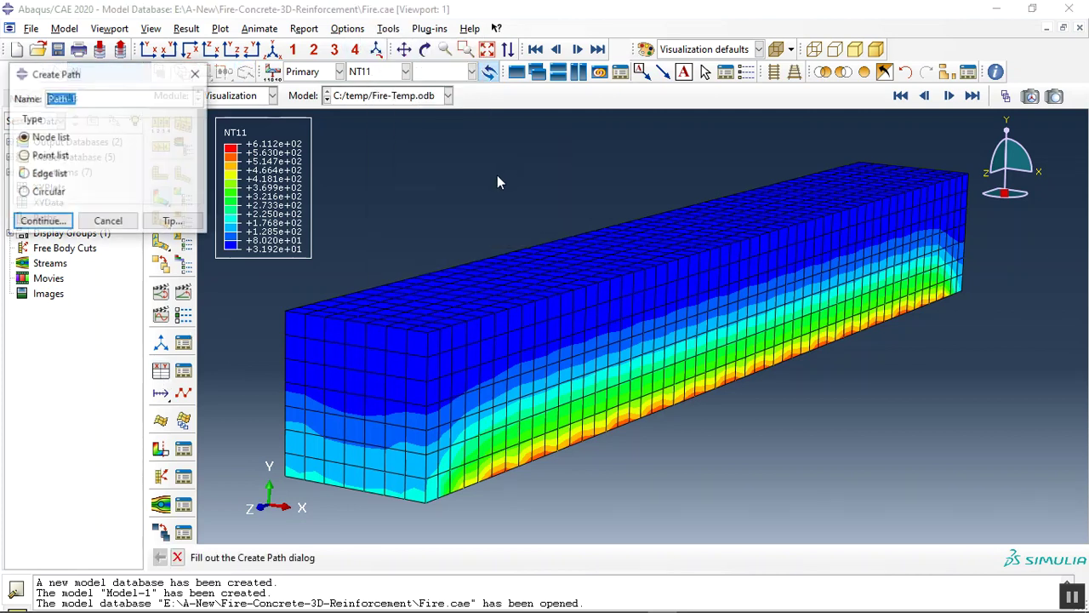
{"action": "left_click", "coordinate": [42, 221]}
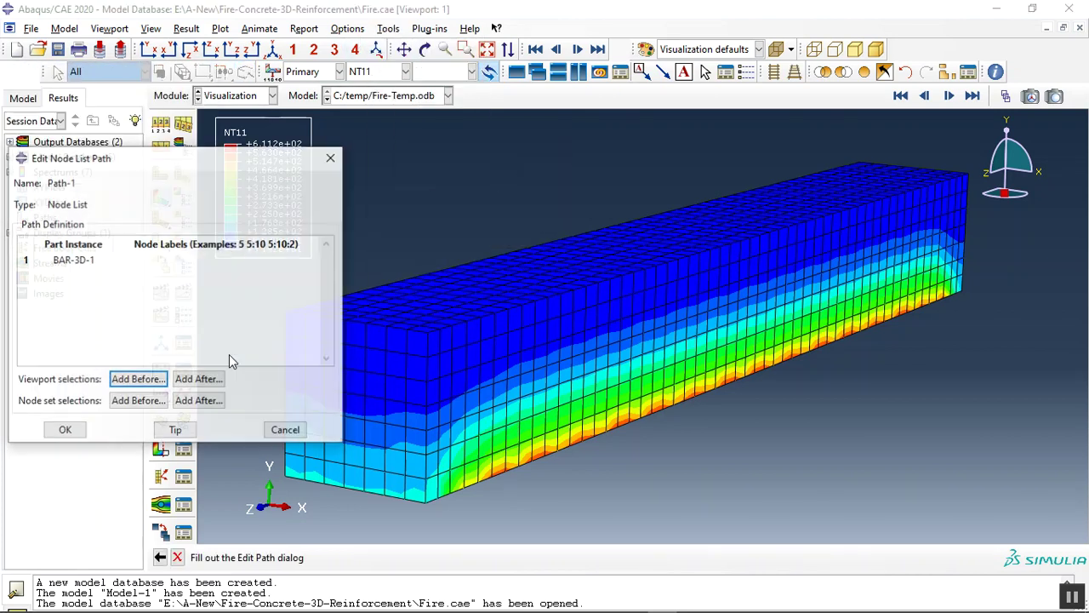
{"action": "left_click", "coordinate": [138, 377]}
{"action": "left_click", "coordinate": [705, 389]}
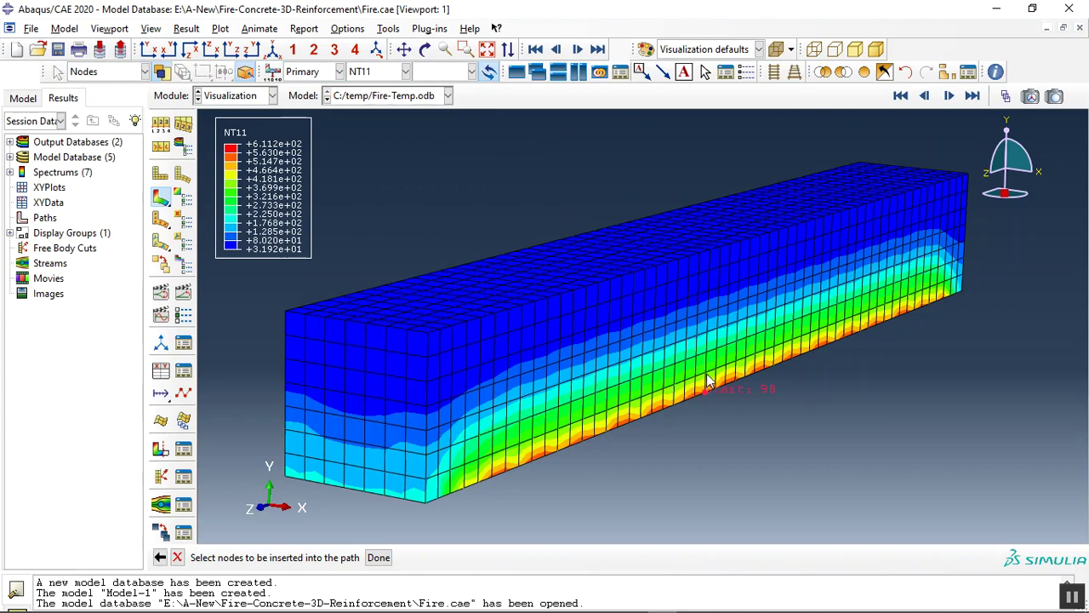
{"action": "left_click", "coordinate": [709, 349]}
{"action": "left_click", "coordinate": [710, 328]}
{"action": "left_click", "coordinate": [710, 308]}
{"action": "left_click", "coordinate": [710, 287]}
{"action": "left_click", "coordinate": [710, 267]}
{"action": "left_click", "coordinate": [710, 247]}
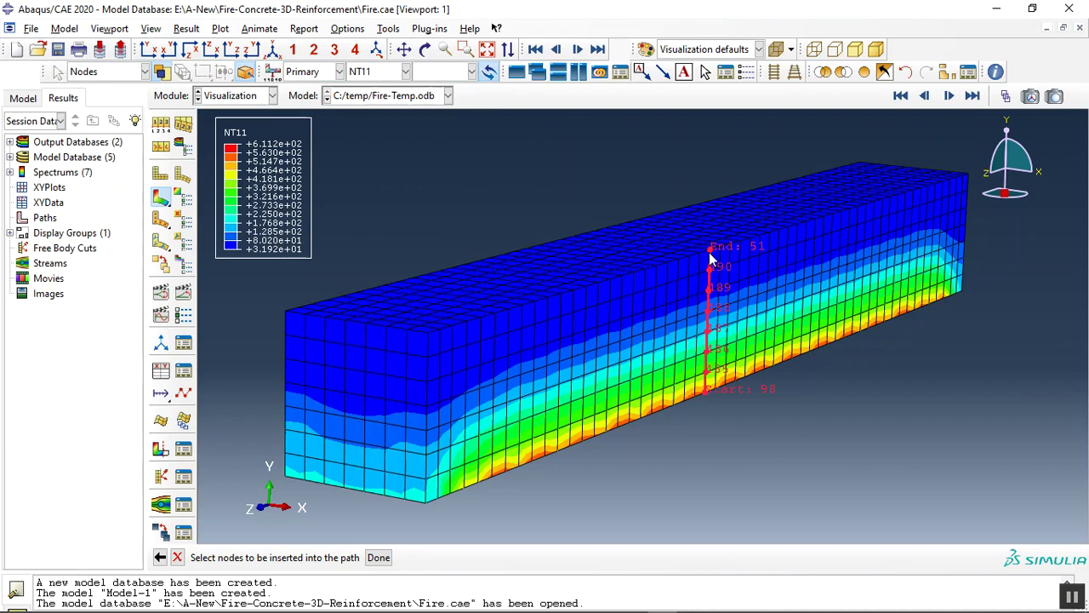
{"action": "left_click", "coordinate": [378, 557]}
{"action": "left_click", "coordinate": [79, 430]}
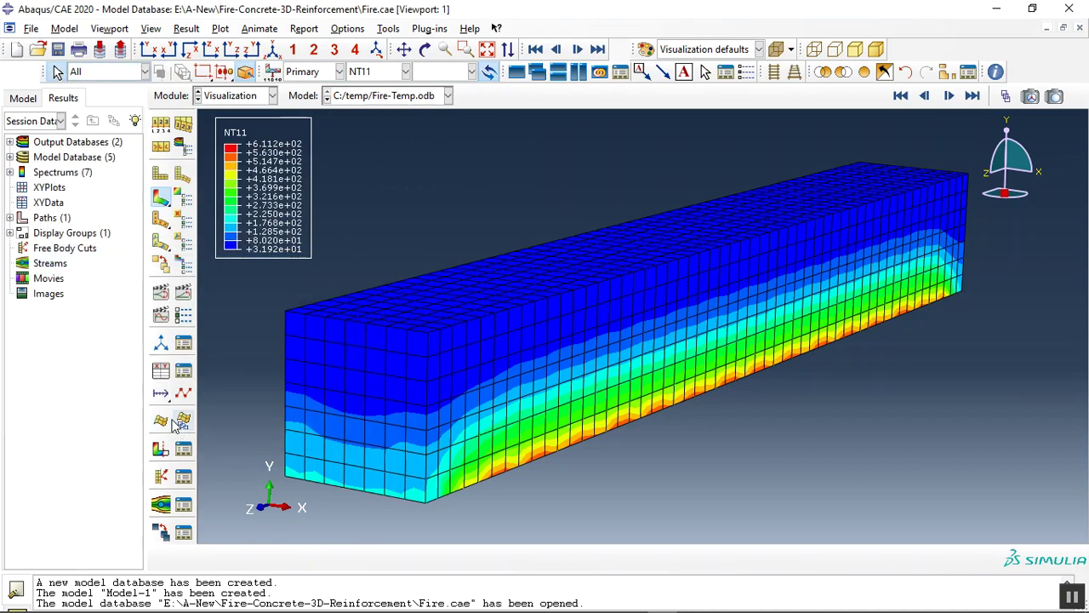
- Create XY data from Path-1 and plot the NT11 temperature against true distance along the path
{"action": "left_click", "coordinate": [182, 421]}
{"action": "left_click", "coordinate": [232, 288]}
{"action": "left_click", "coordinate": [237, 316]}
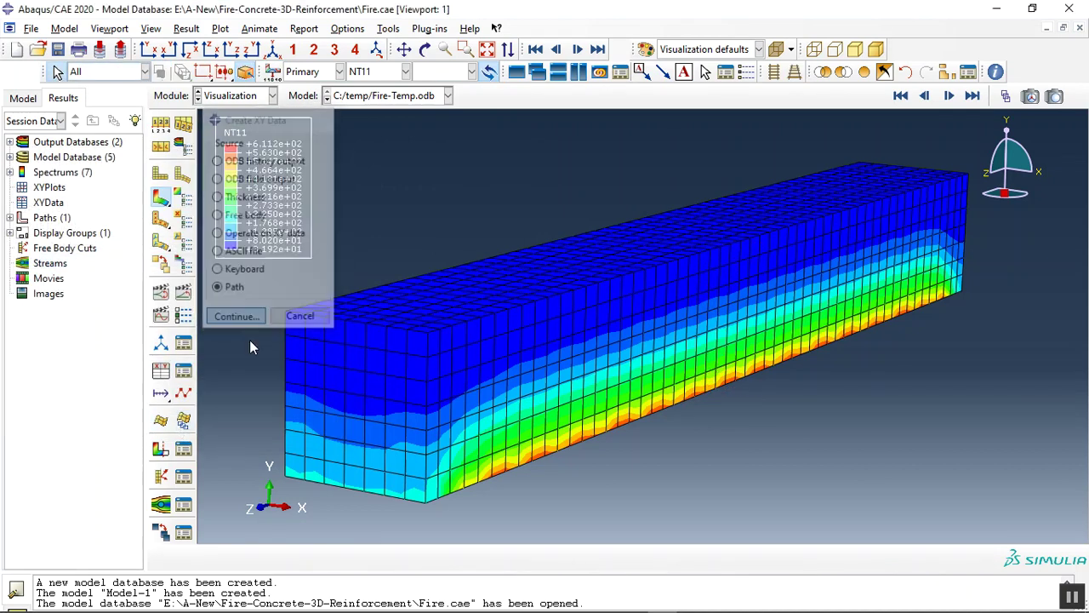
{"action": "left_click", "coordinate": [334, 535]}
{"action": "left_click", "coordinate": [424, 532]}
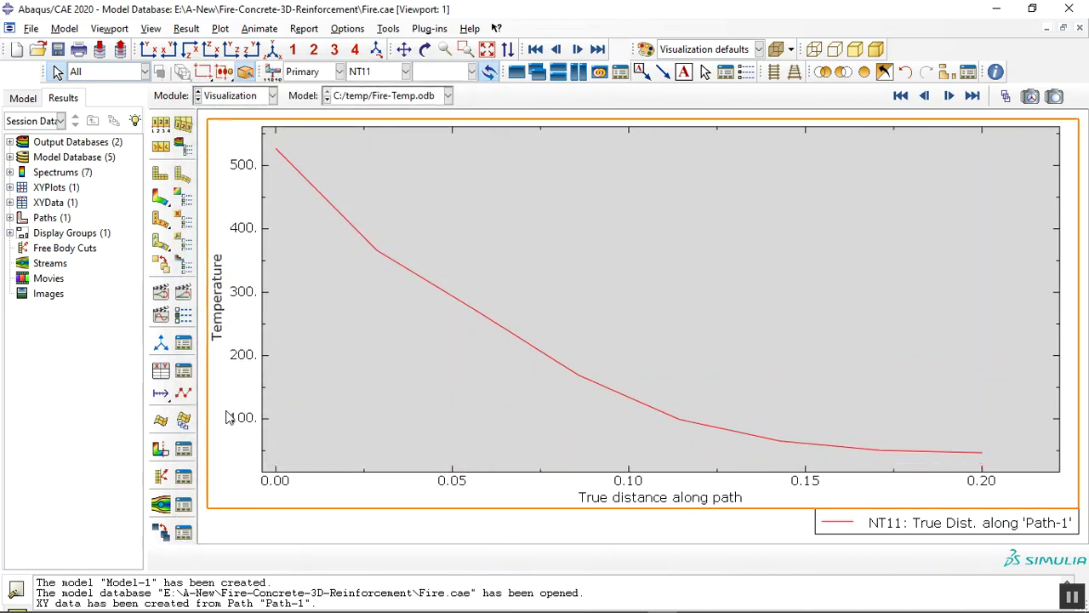
- Return to the NT11 contour plot and remove the concrete beam's part instance from the display, leaving only the reinforcement
{"action": "left_click", "coordinate": [161, 198]}
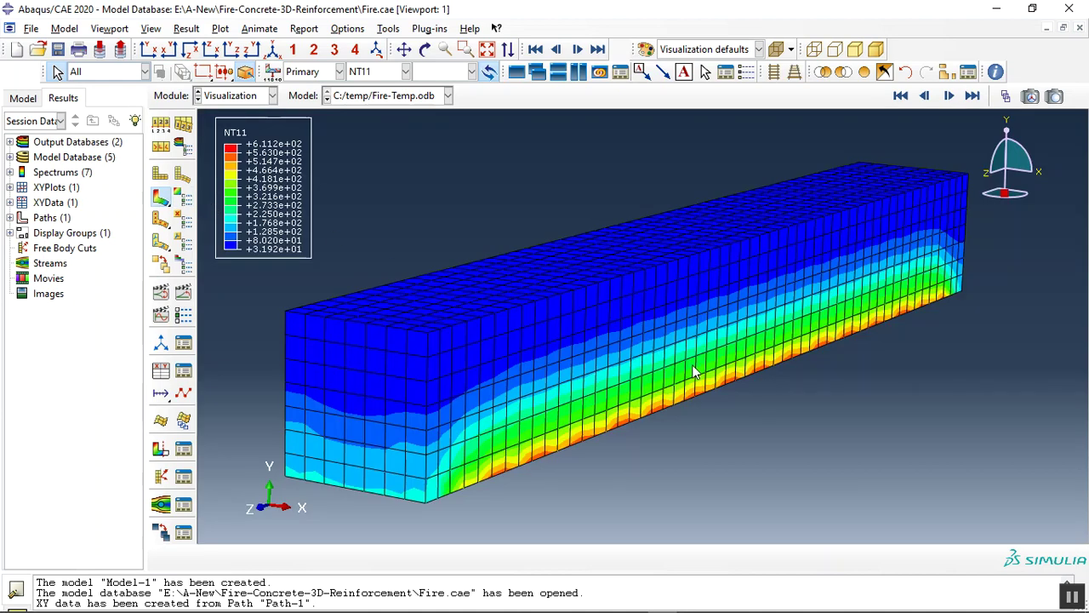
{"action": "left_click", "coordinate": [843, 71]}
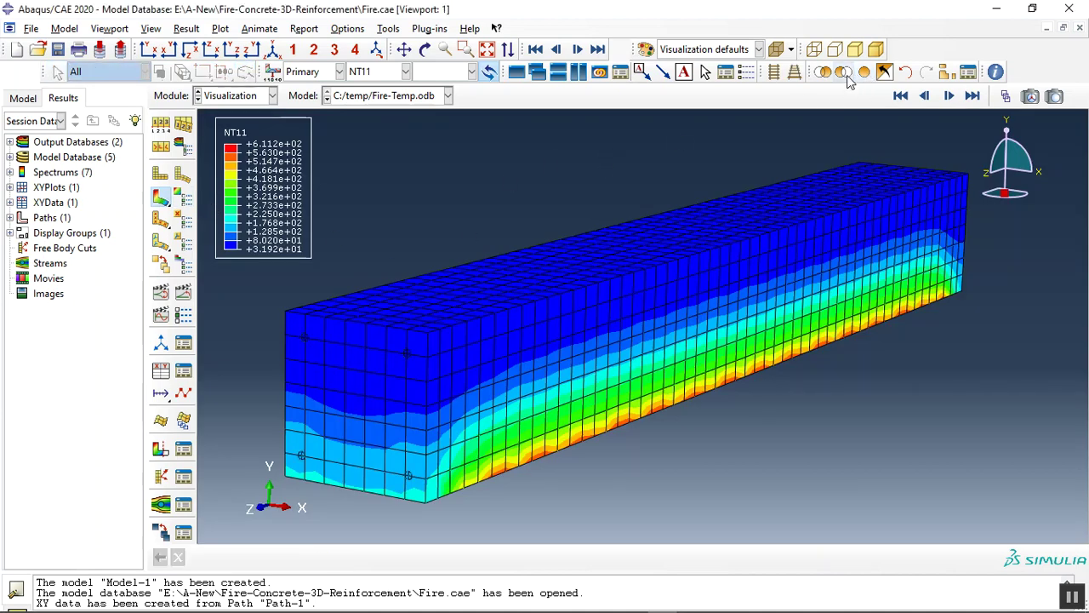
{"action": "left_click", "coordinate": [554, 204]}
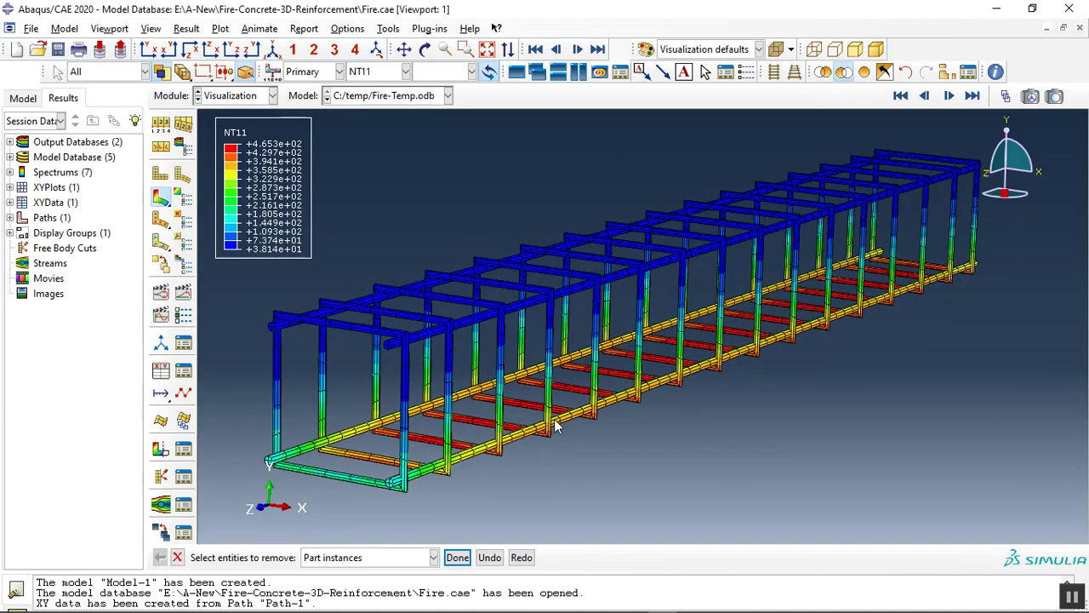
- Limit the visible edges to feature edges and inspect the temperature contours on the reinforcement cage
{"action": "left_click", "coordinate": [161, 141]}
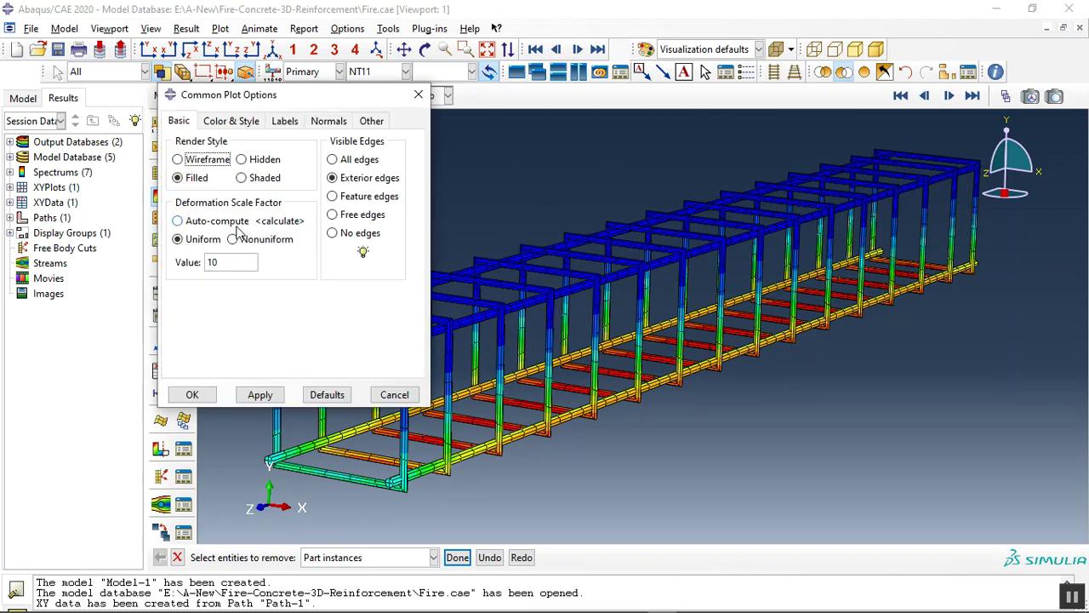
{"action": "left_click", "coordinate": [333, 196]}
{"action": "left_click", "coordinate": [192, 396]}
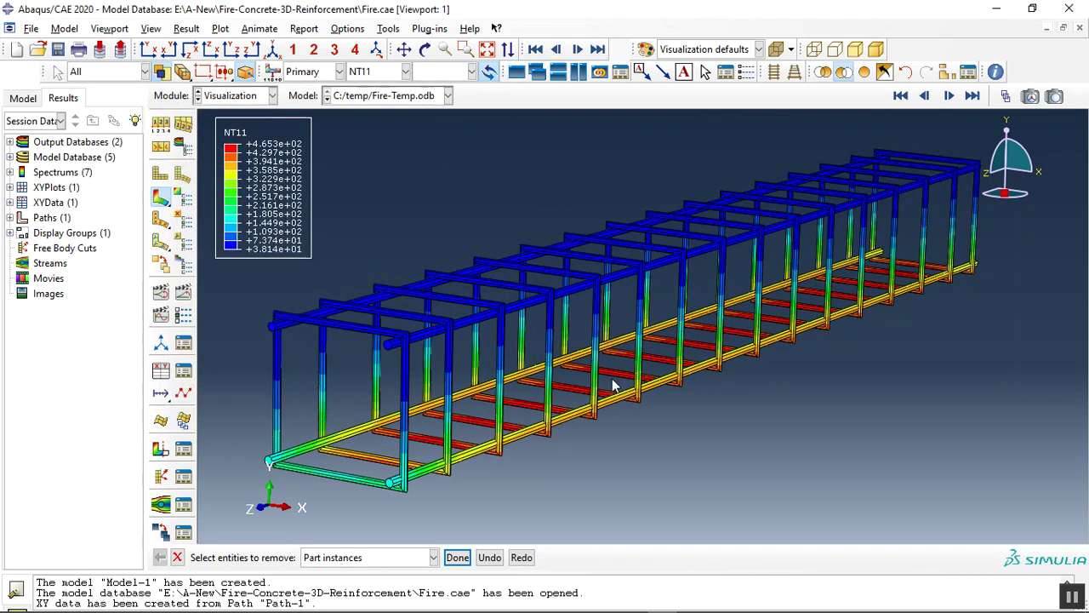
{"action": "left_click", "coordinate": [425, 49]}
{"action": "left_click_drag", "start_coordinate": [672, 400], "coordinate": [595, 409]}
{"action": "key", "text": "Escape"}
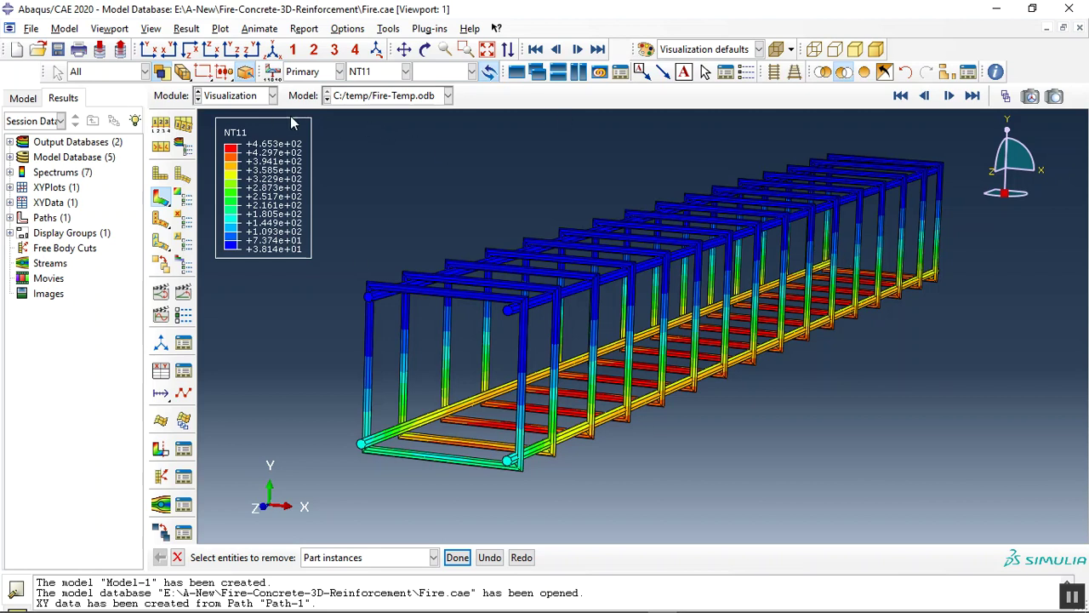
- Display the Job-3.odb results, isolate the concrete beam's part instance and plot its Mises stress contours
{"action": "left_click", "coordinate": [388, 96]}
{"action": "left_click", "coordinate": [383, 126]}
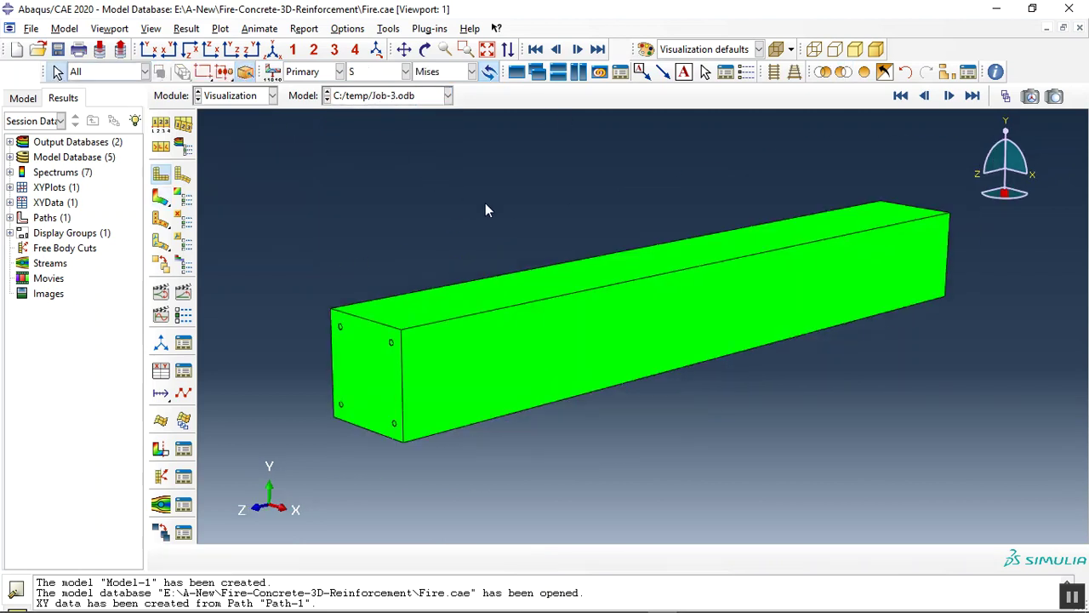
{"action": "left_click", "coordinate": [823, 71]}
{"action": "left_click", "coordinate": [537, 253]}
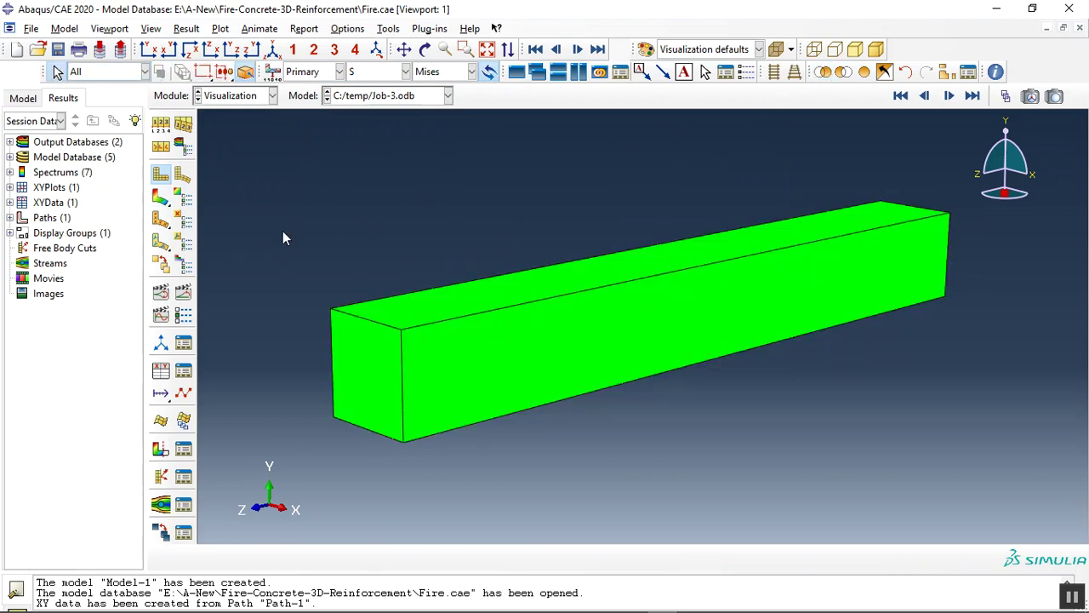
{"action": "left_click", "coordinate": [161, 197]}
{"action": "left_click", "coordinate": [426, 50]}
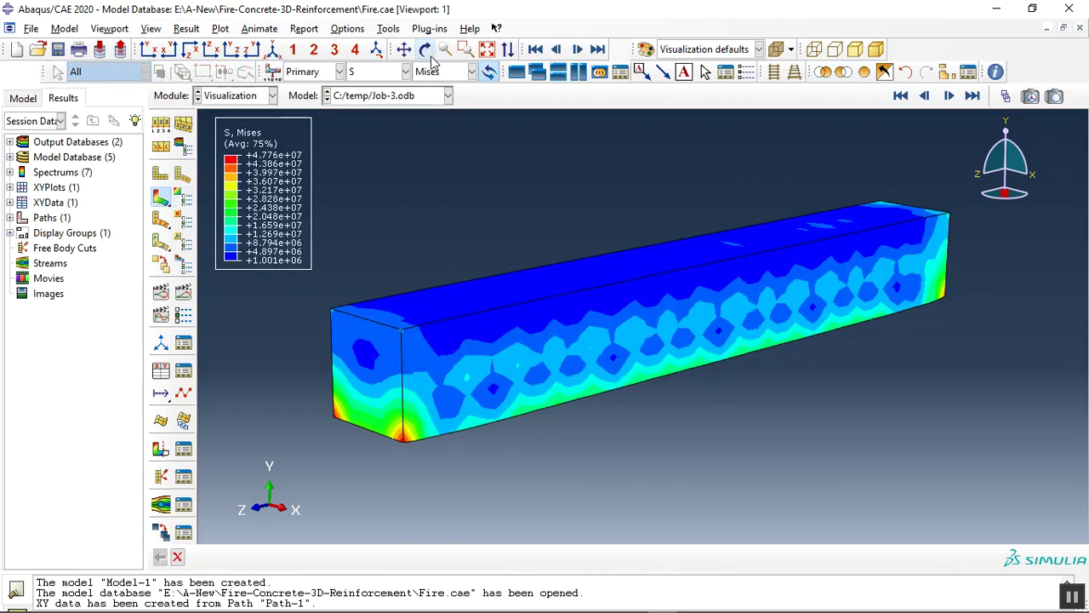
{"action": "left_click_drag", "start_coordinate": [700, 328], "coordinate": [673, 298]}
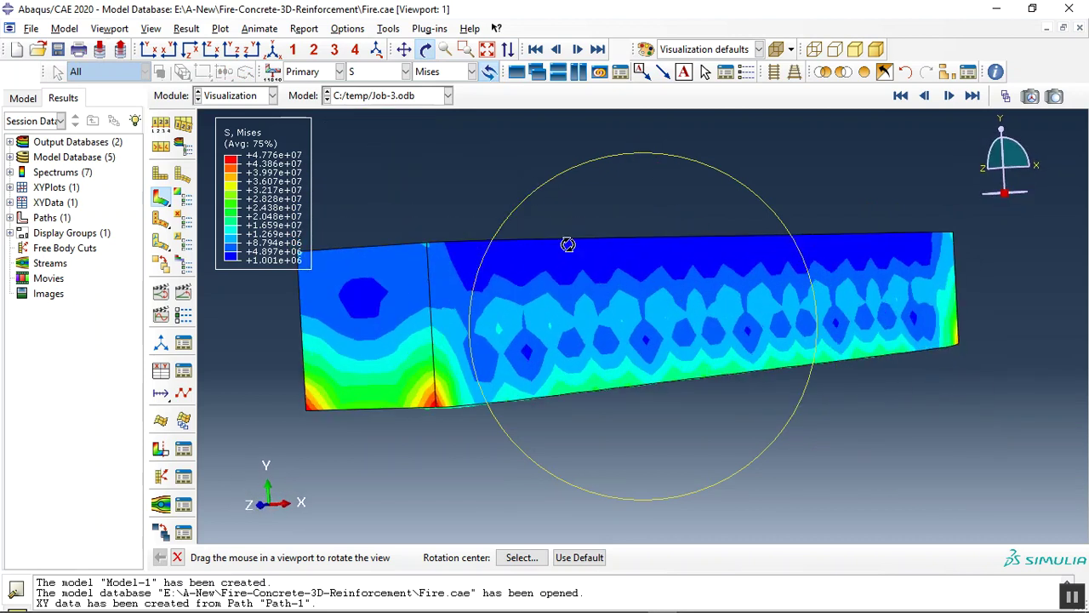
{"action": "key", "text": "Escape"}
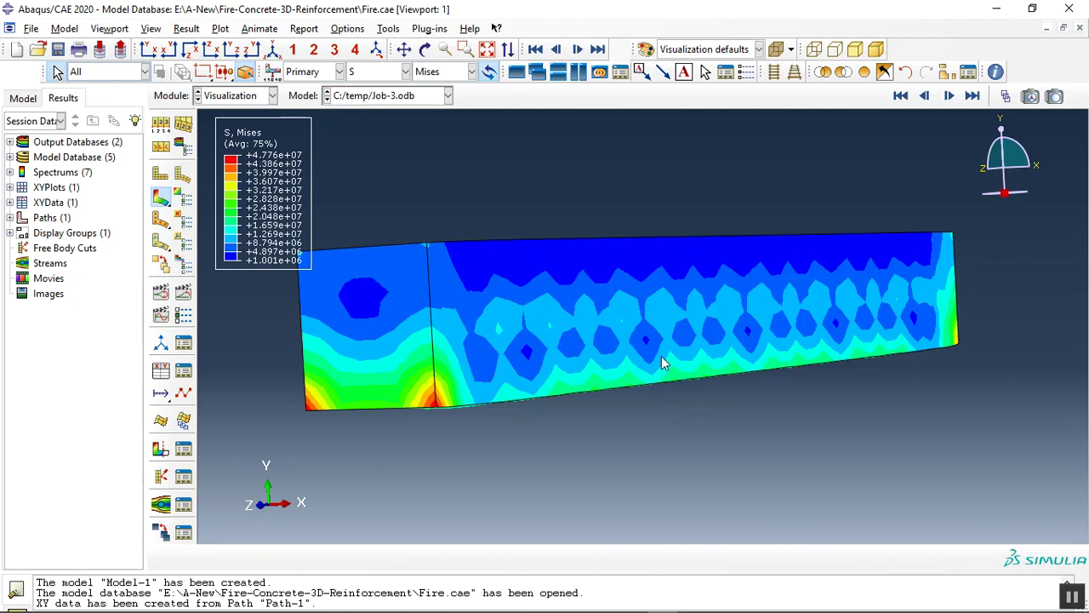
- View the PEEQ contours on the concrete beam, followed by the displacement magnitude U
{"action": "left_click", "coordinate": [377, 72]}
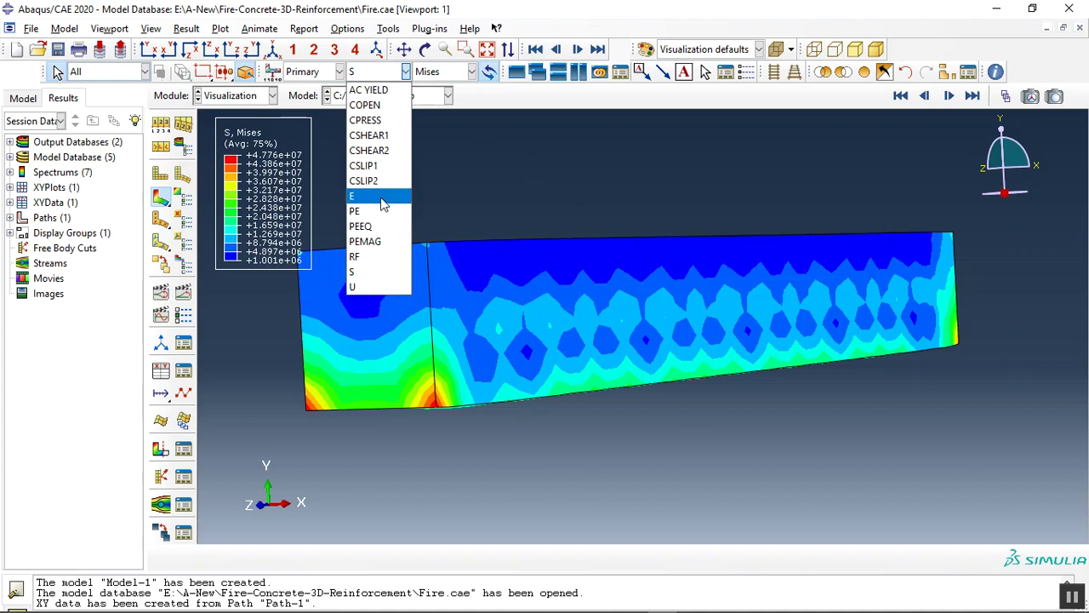
{"action": "left_click", "coordinate": [380, 225]}
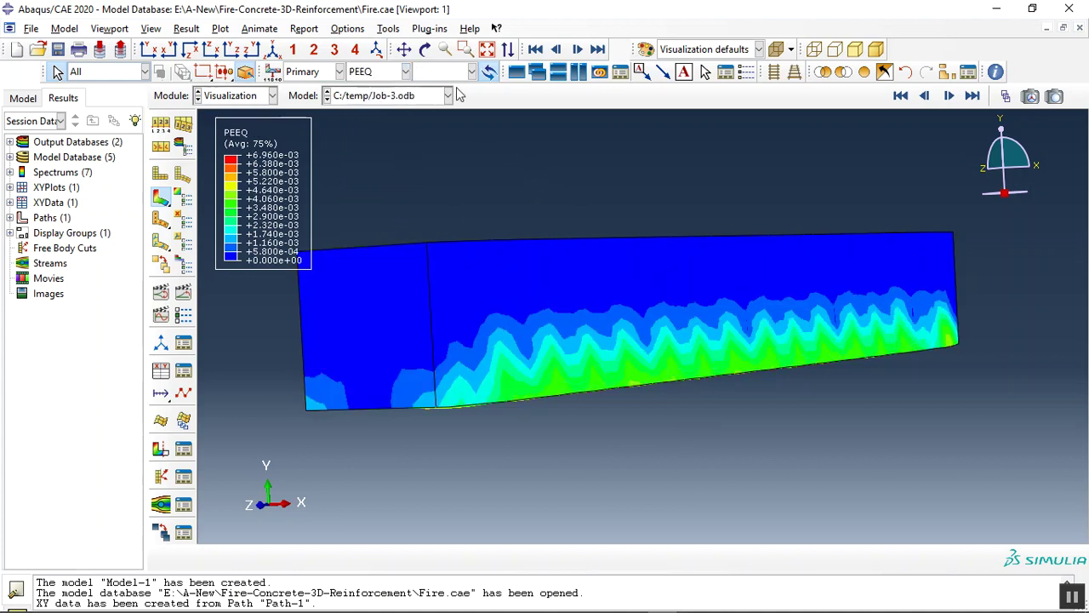
{"action": "left_click", "coordinate": [387, 75]}
{"action": "left_click", "coordinate": [379, 285]}
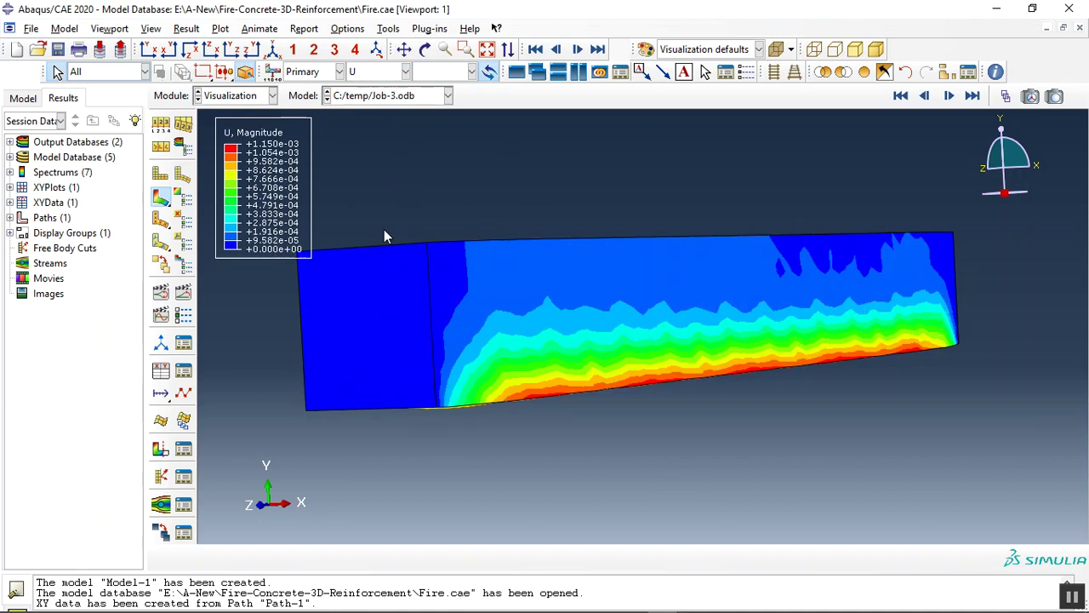
- Set the contour variable back to Mises stress S and remove the concrete beam to examine the stress in the reinforcement cage
{"action": "left_click", "coordinate": [400, 73]}
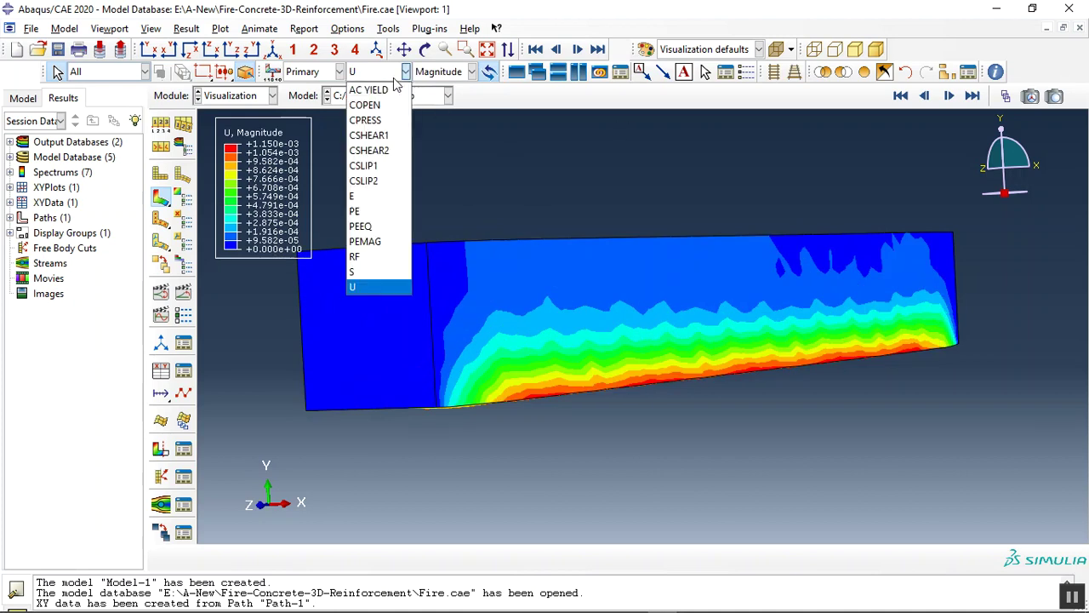
{"action": "left_click", "coordinate": [372, 272]}
{"action": "left_click", "coordinate": [844, 72]}
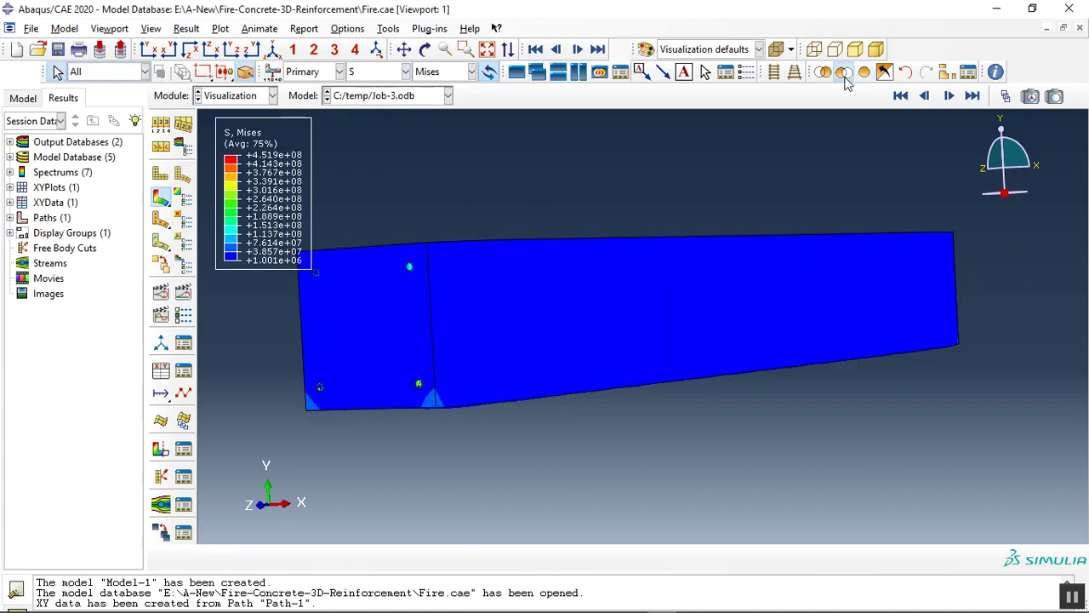
{"action": "left_click", "coordinate": [568, 350]}
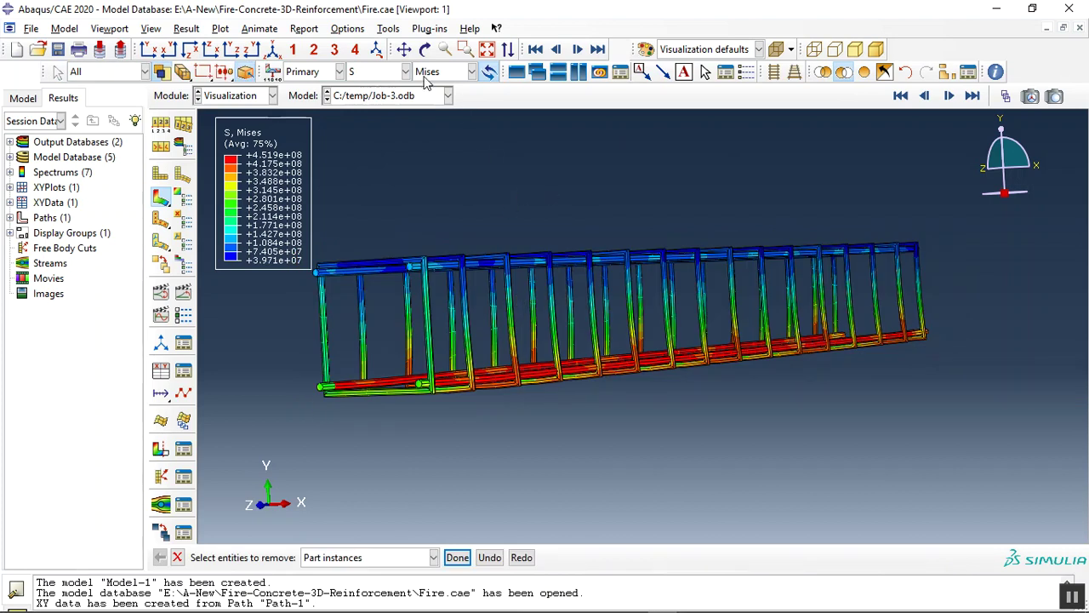
{"action": "left_click", "coordinate": [425, 49]}
{"action": "left_click_drag", "start_coordinate": [596, 272], "coordinate": [676, 363]}
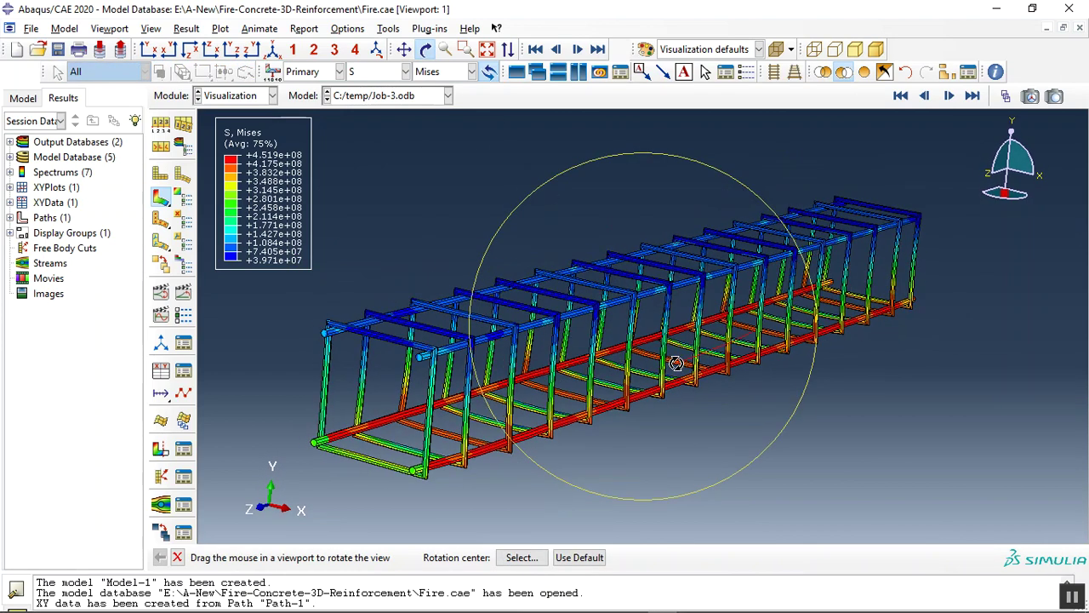
{"action": "left_click_drag", "start_coordinate": [714, 312], "coordinate": [664, 366]}
{"action": "key", "text": "Escape"}
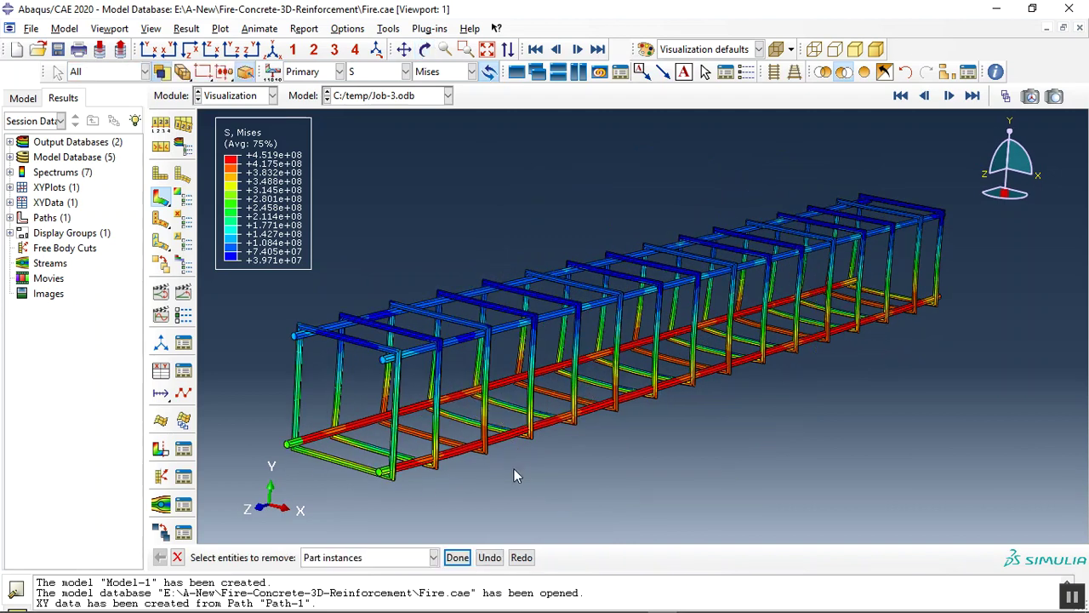
- Restore all hidden part instances and isolate the concrete beam to show its Mises stress contours
{"action": "key", "text": "Escape"}
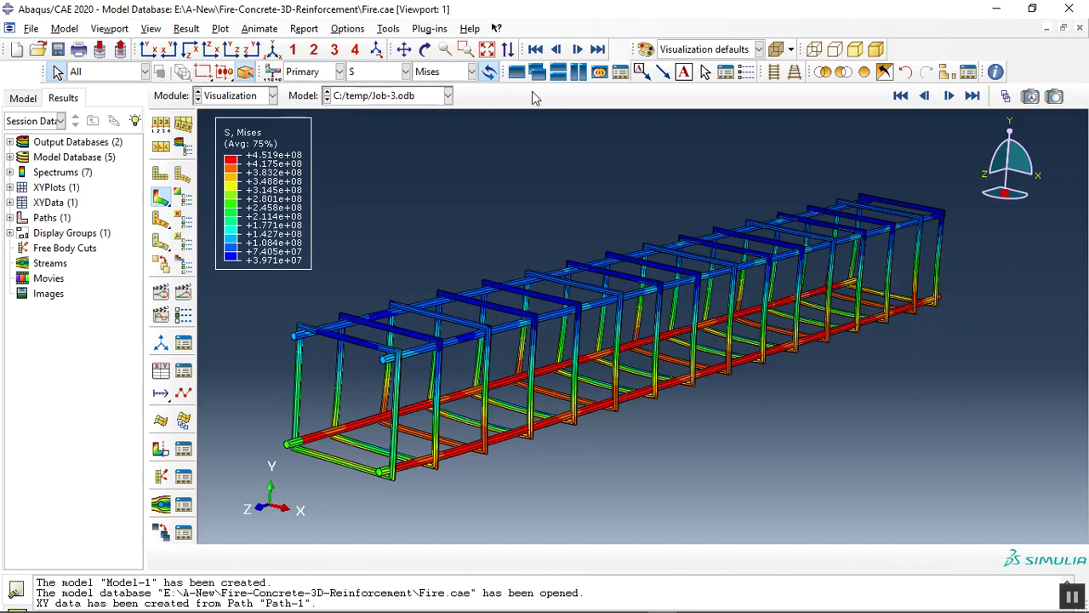
{"action": "left_click", "coordinate": [862, 74]}
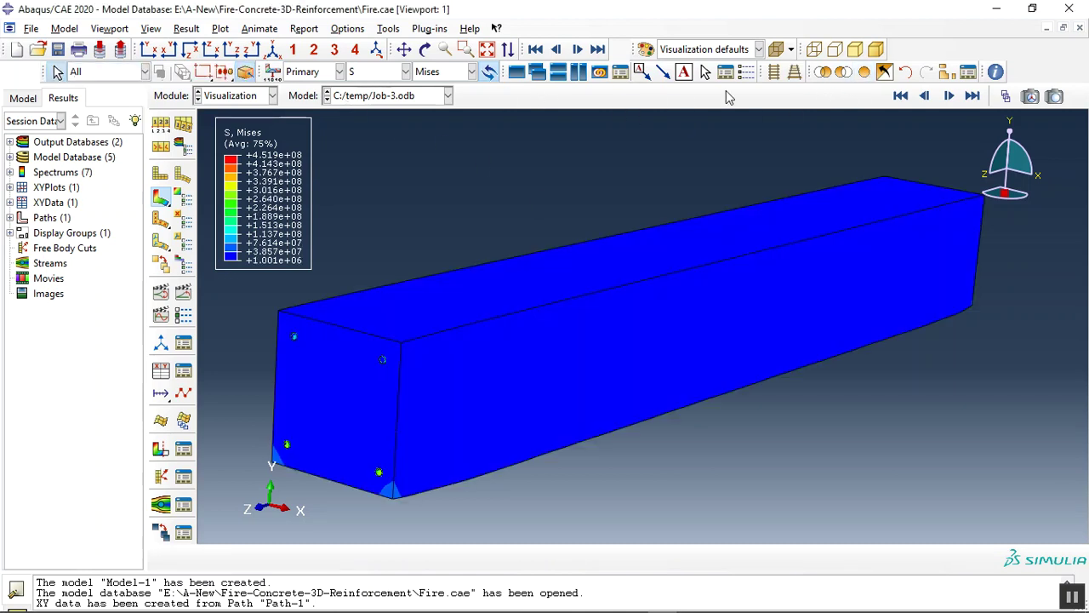
{"action": "left_click", "coordinate": [510, 265]}
{"action": "middle_click", "coordinate": [421, 233]}
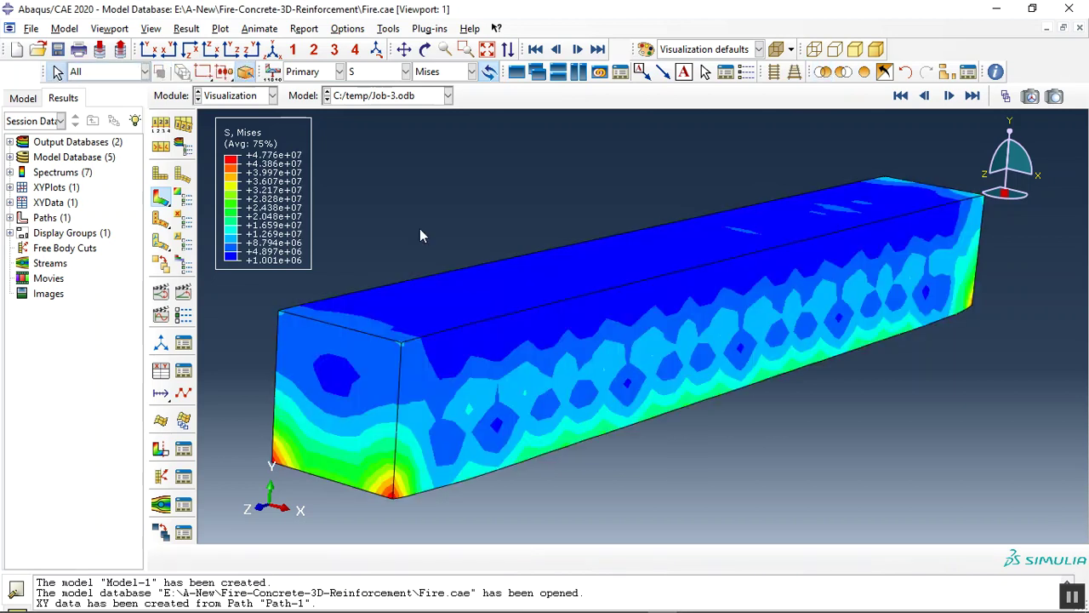
- Animate the concrete beam's Mises stress time history with exterior edges shown and a lengthwise view cut active
{"action": "left_click", "coordinate": [183, 292]}
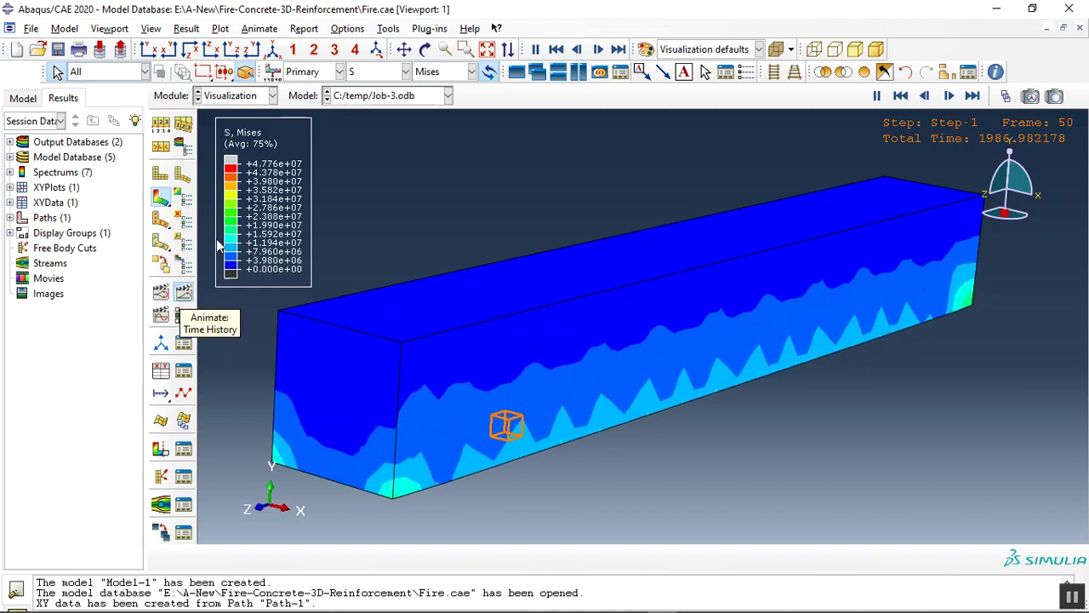
{"action": "left_click", "coordinate": [183, 172]}
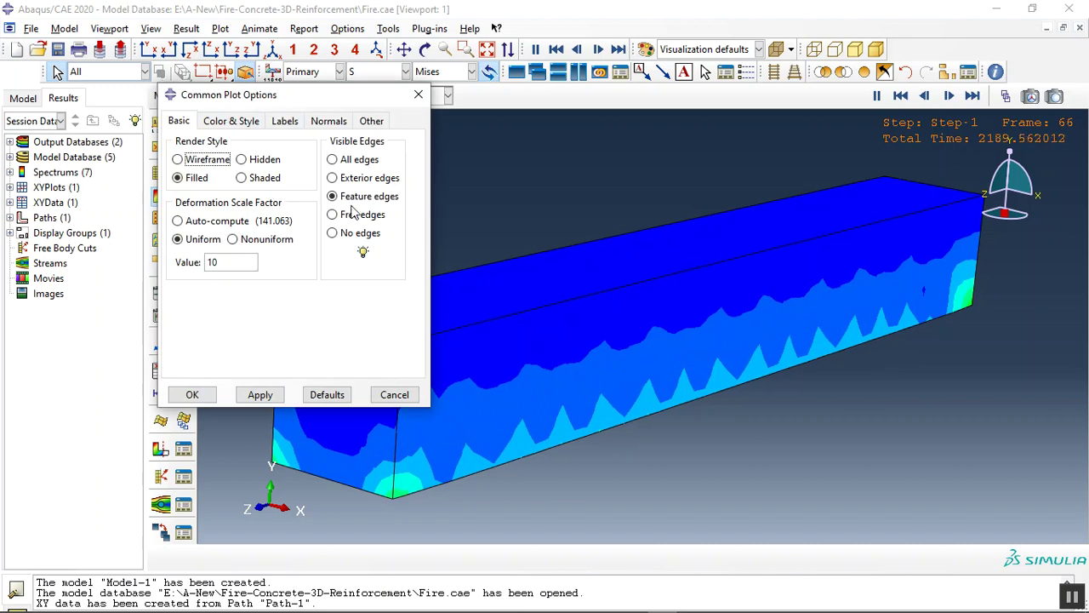
{"action": "left_click", "coordinate": [332, 178]}
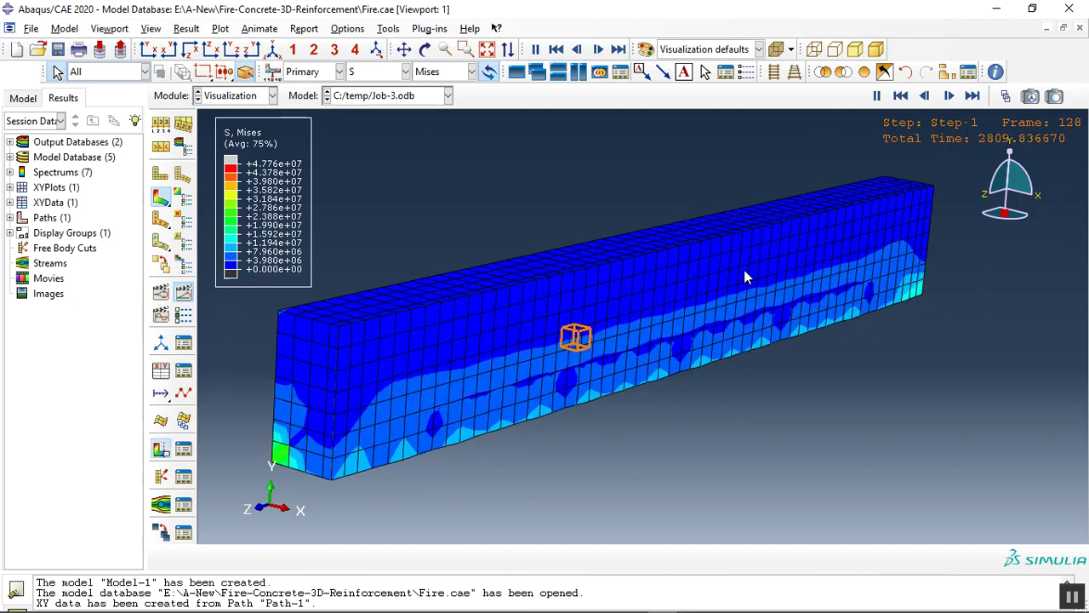
{"action": "left_click", "coordinate": [973, 96]}
- Display the Fire-Temp.odb results, section the beam with a lengthwise view cut and plot the NT11 temperature contours
{"action": "left_click", "coordinate": [327, 95]}
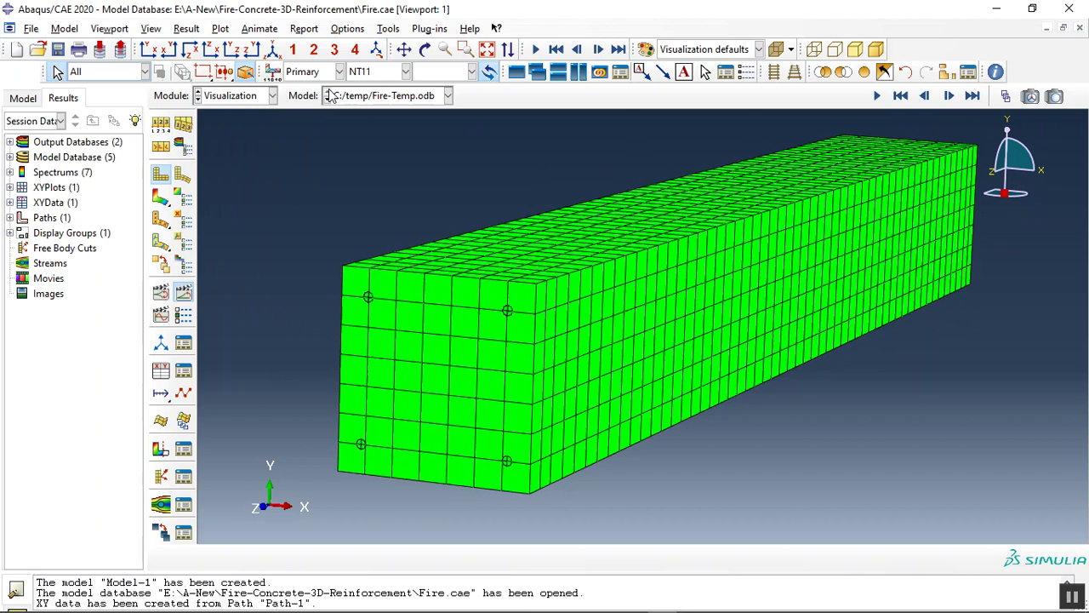
{"action": "left_click", "coordinate": [161, 449]}
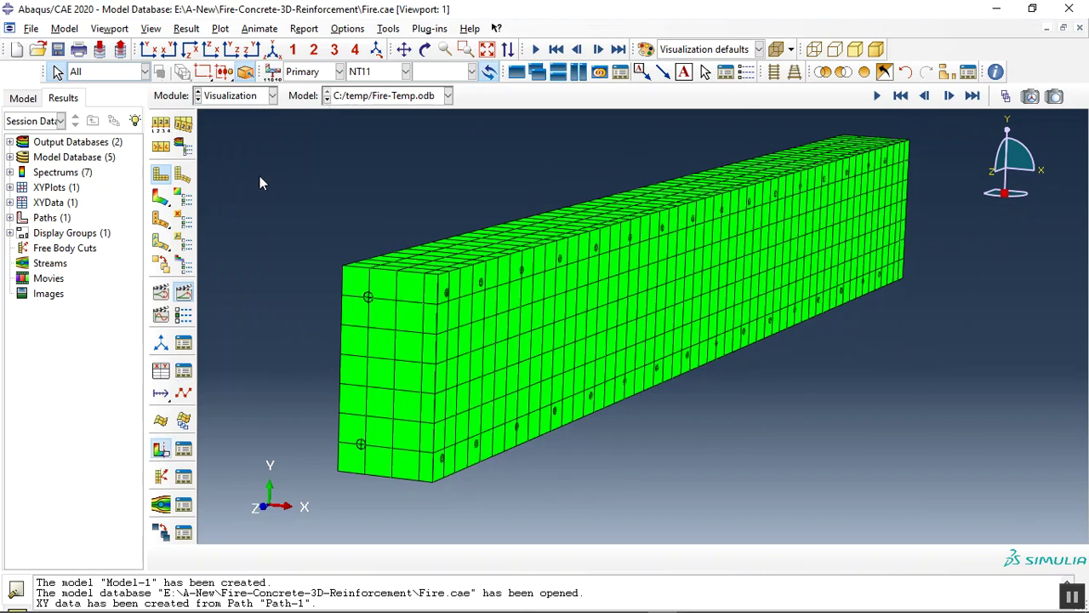
{"action": "left_click", "coordinate": [161, 197]}
- Rotate the sectioned beam to face its cut side, animate the temperature time history and finish on the last frame
{"action": "left_click", "coordinate": [425, 50]}
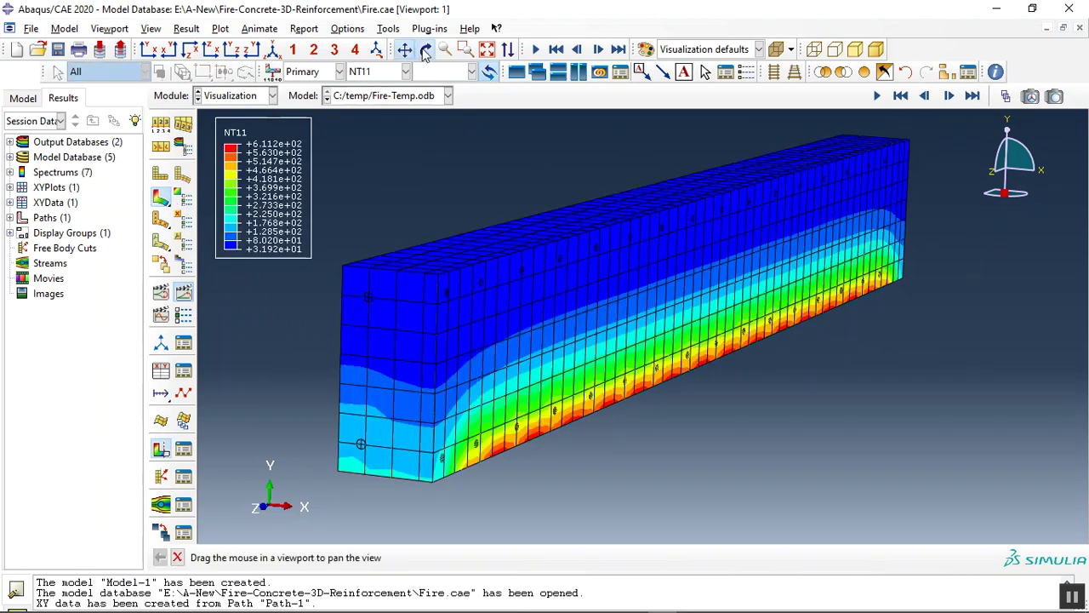
{"action": "left_click_drag", "start_coordinate": [651, 353], "coordinate": [615, 332]}
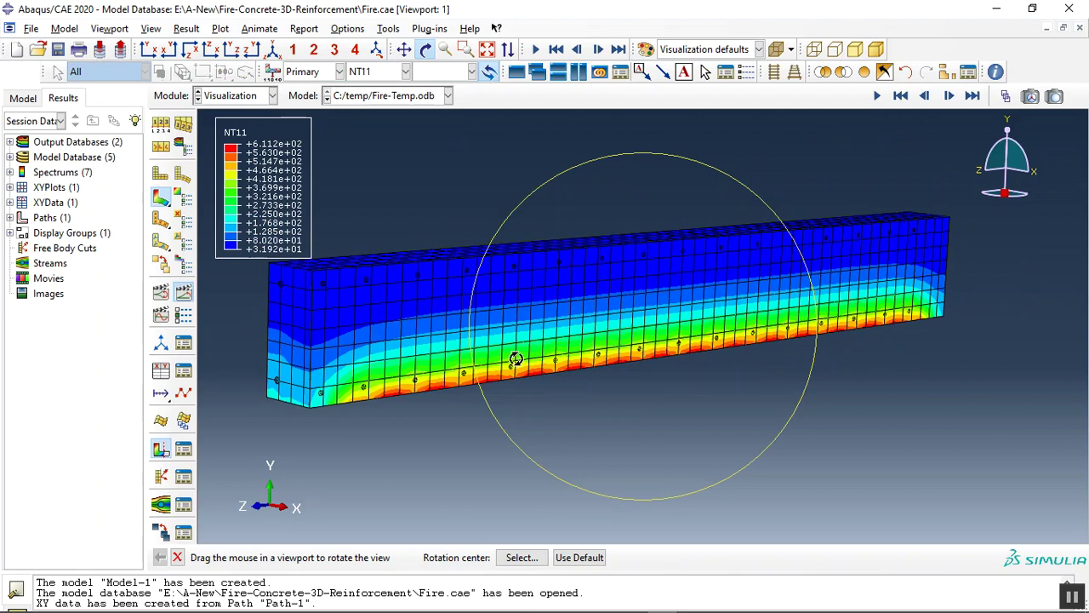
{"action": "key", "text": "Escape"}
{"action": "left_click", "coordinate": [183, 292]}
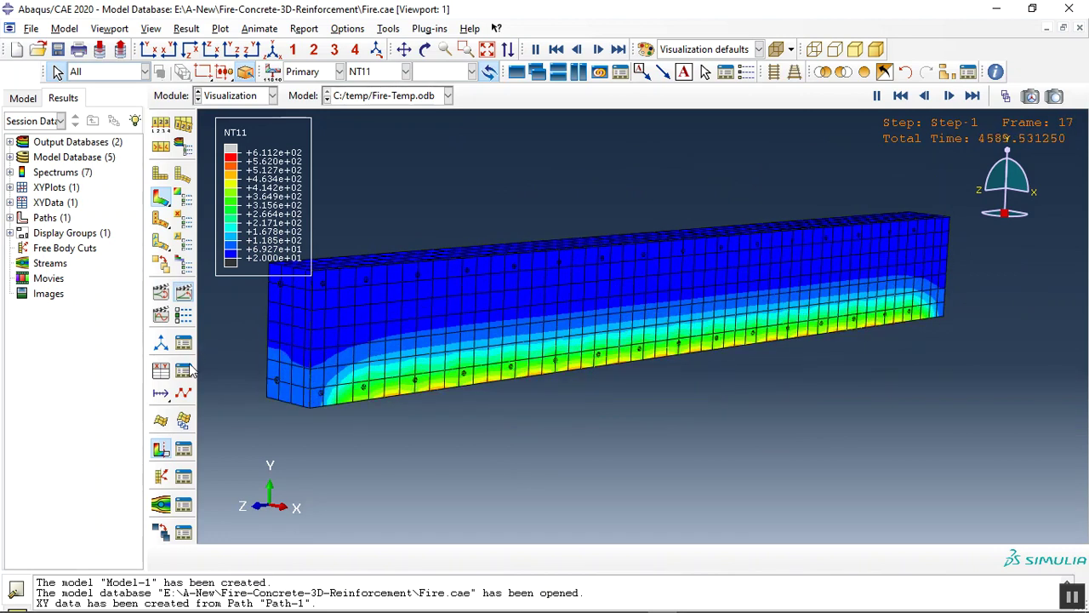
{"action": "left_click", "coordinate": [972, 97]}
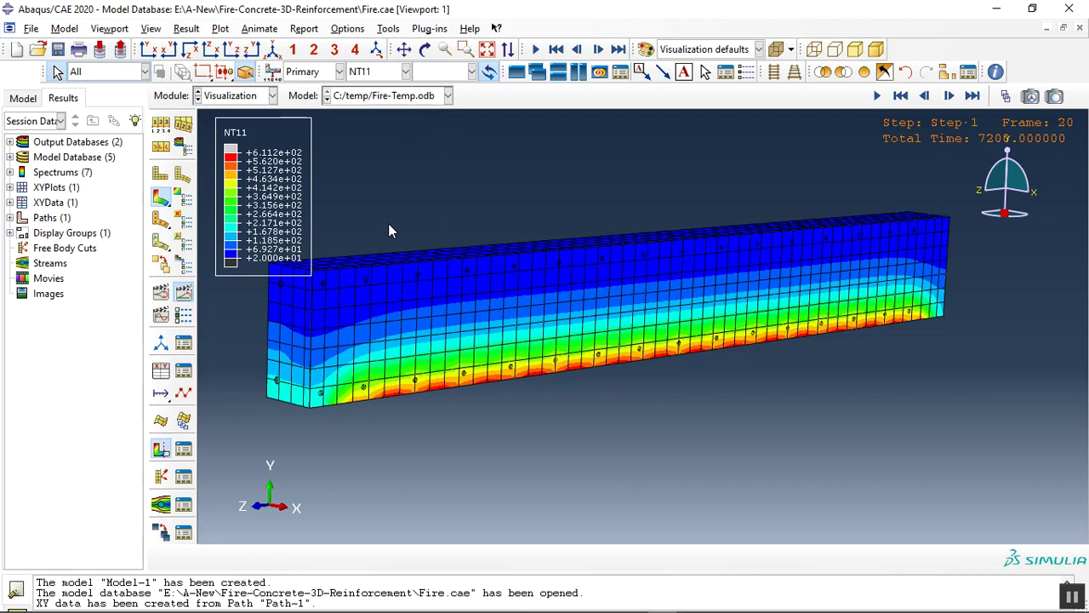
- Return to the Job-3.odb results and plot the PEEQ contours on the whole beam
{"action": "left_click", "coordinate": [377, 72]}
{"action": "left_click", "coordinate": [366, 83]}
{"action": "left_click", "coordinate": [349, 98]}
{"action": "left_click", "coordinate": [363, 128]}
{"action": "left_click", "coordinate": [378, 72]}
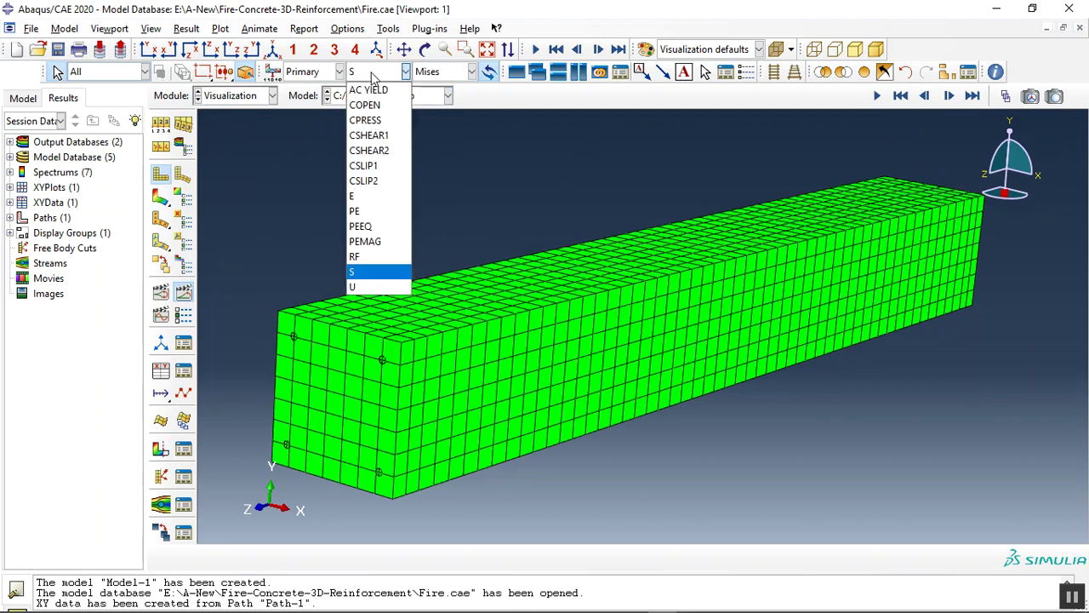
{"action": "left_click", "coordinate": [379, 227]}
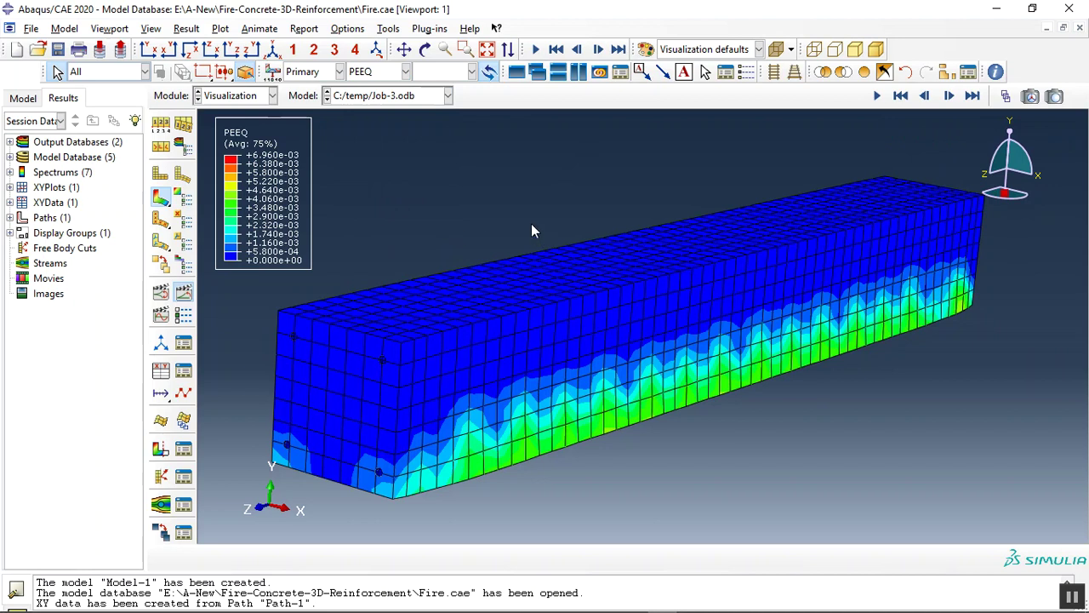
- Plot the displacement magnitude U on the beam and rotate it to view the underside
{"action": "scroll", "coordinate": [531, 225], "scroll_direction": "down", "scroll_amount": 2}
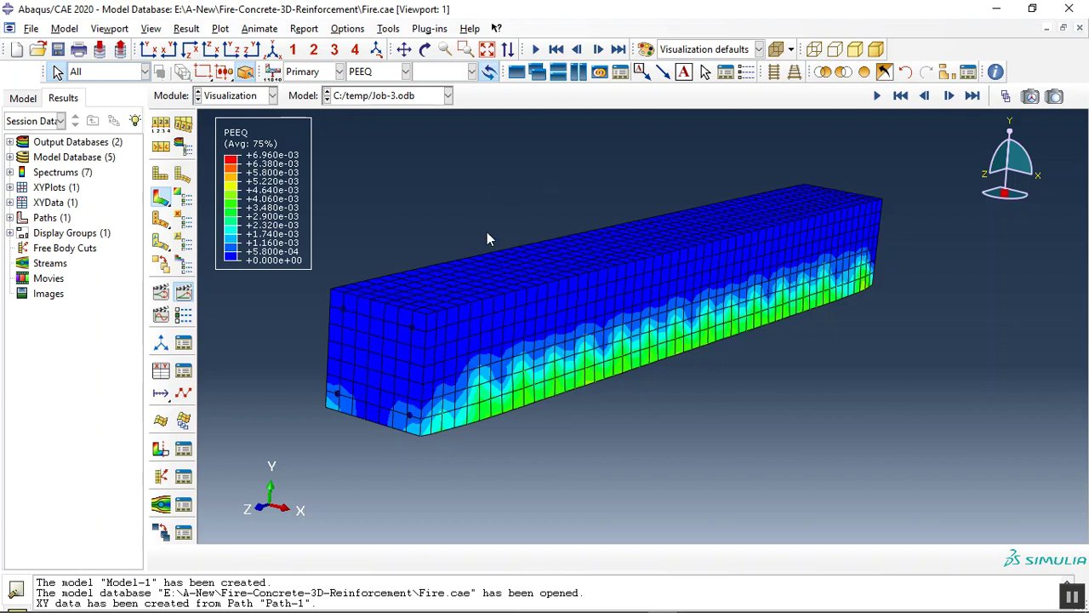
{"action": "left_click", "coordinate": [389, 73]}
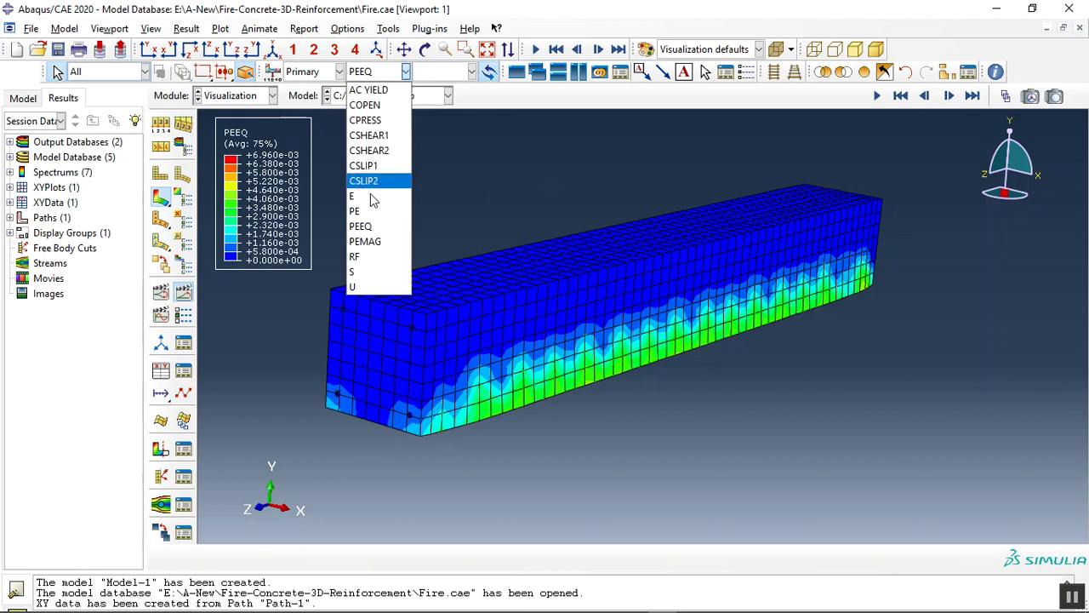
{"action": "left_click", "coordinate": [368, 286]}
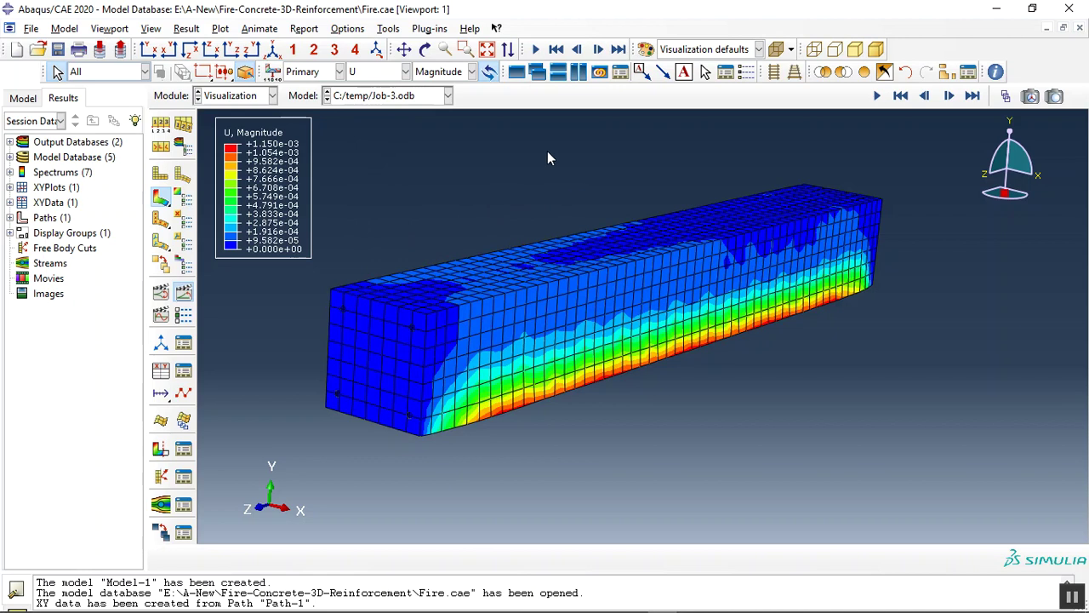
{"action": "left_click", "coordinate": [425, 49]}
{"action": "left_click_drag", "start_coordinate": [613, 289], "coordinate": [498, 356]}
{"action": "key", "text": "Escape"}
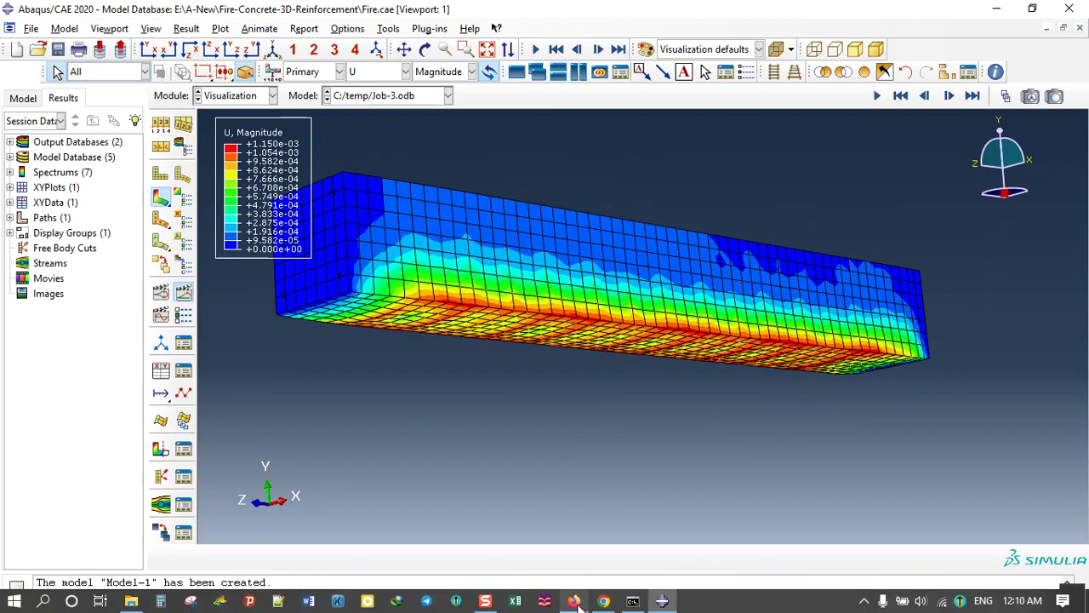
- Switch to Firefox and open the abaqusfem.com page on the full three-dimensional fire analysis of a reinforced concrete beam
{"action": "left_click", "coordinate": [583, 602]}
{"action": "scroll", "coordinate": [302, 230], "scroll_direction": "down", "scroll_amount": 5}
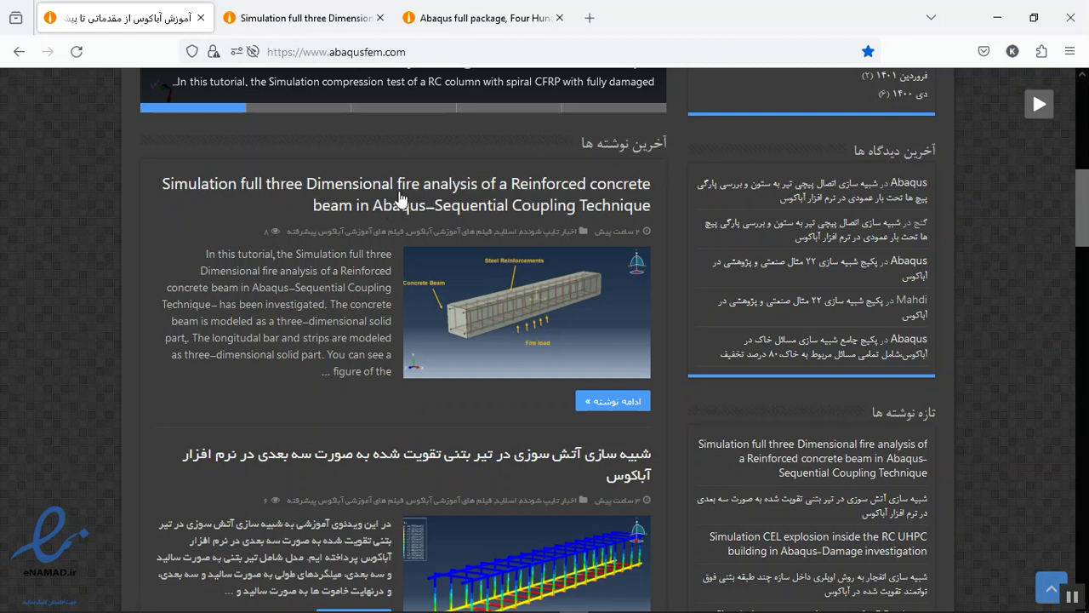
{"action": "left_click", "coordinate": [387, 194]}
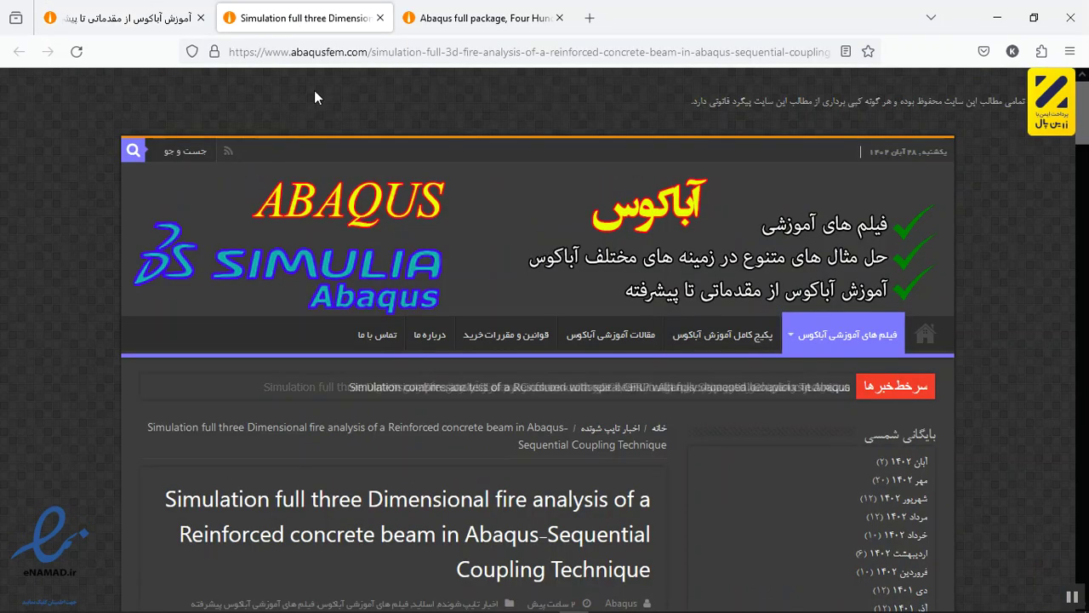
- Read through the fire analysis tutorial's description, heat transfer methods and result figures
{"action": "scroll", "coordinate": [439, 279], "scroll_direction": "down", "scroll_amount": 3}
{"action": "scroll", "coordinate": [439, 279], "scroll_direction": "down", "scroll_amount": 3}
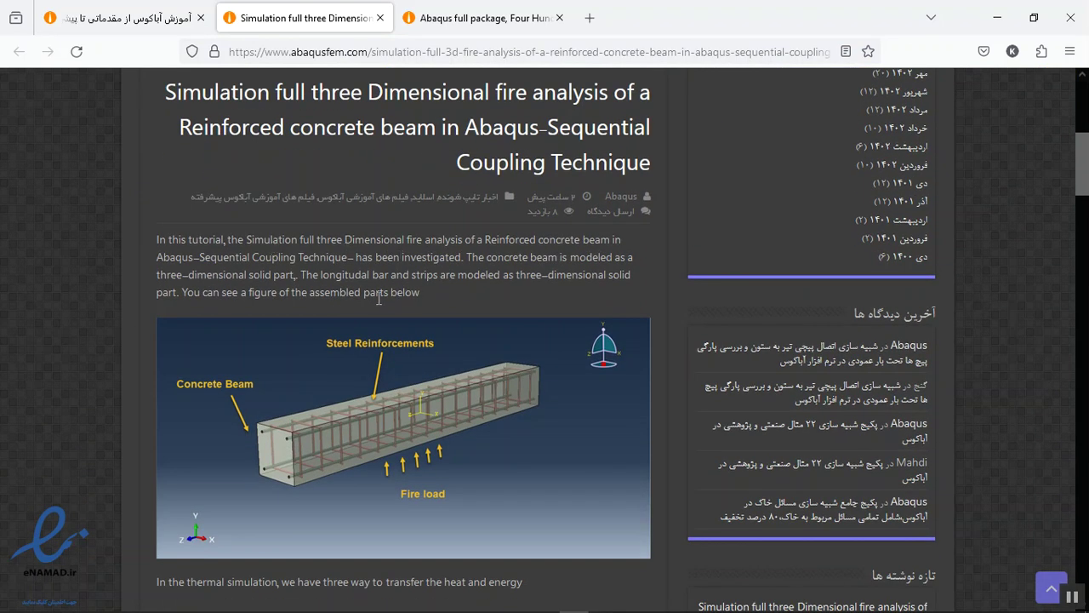
{"action": "scroll", "coordinate": [332, 298], "scroll_direction": "down", "scroll_amount": 6}
{"action": "scroll", "coordinate": [332, 298], "scroll_direction": "down", "scroll_amount": 1}
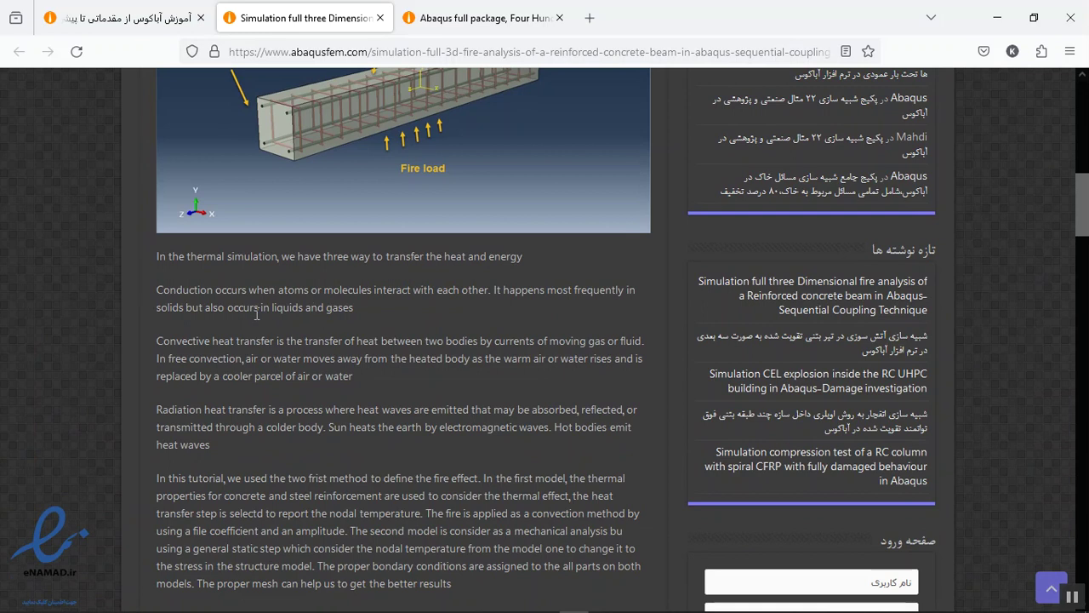
{"action": "scroll", "coordinate": [177, 394], "scroll_direction": "down", "scroll_amount": 5}
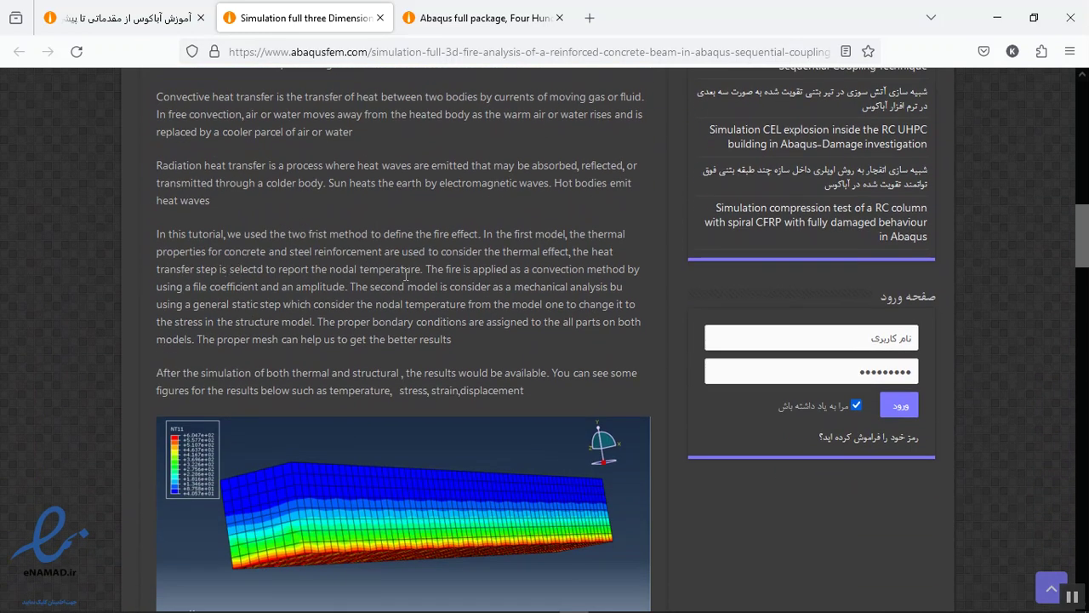
{"action": "scroll", "coordinate": [435, 297], "scroll_direction": "down", "scroll_amount": 2}
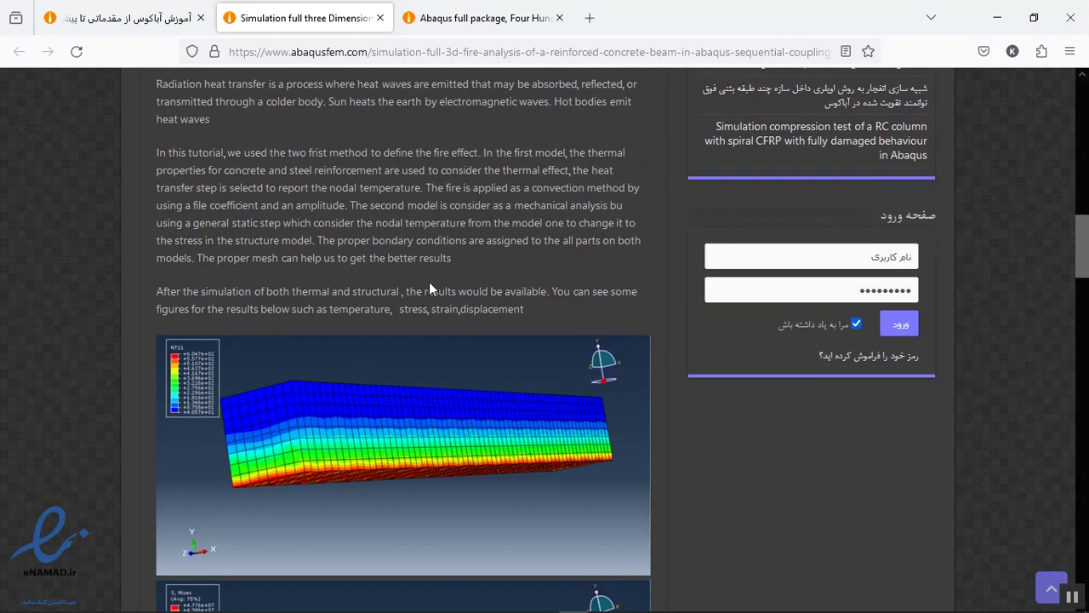
{"action": "scroll", "coordinate": [427, 274], "scroll_direction": "down", "scroll_amount": 2}
{"action": "scroll", "coordinate": [400, 221], "scroll_direction": "down", "scroll_amount": 4}
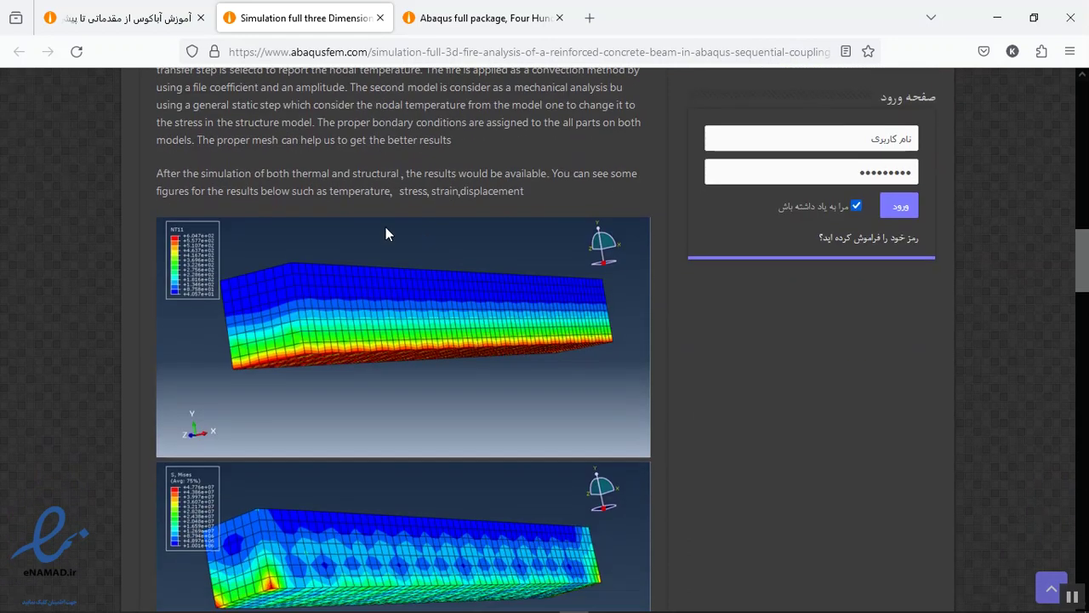
{"action": "scroll", "coordinate": [383, 252], "scroll_direction": "down", "scroll_amount": 15}
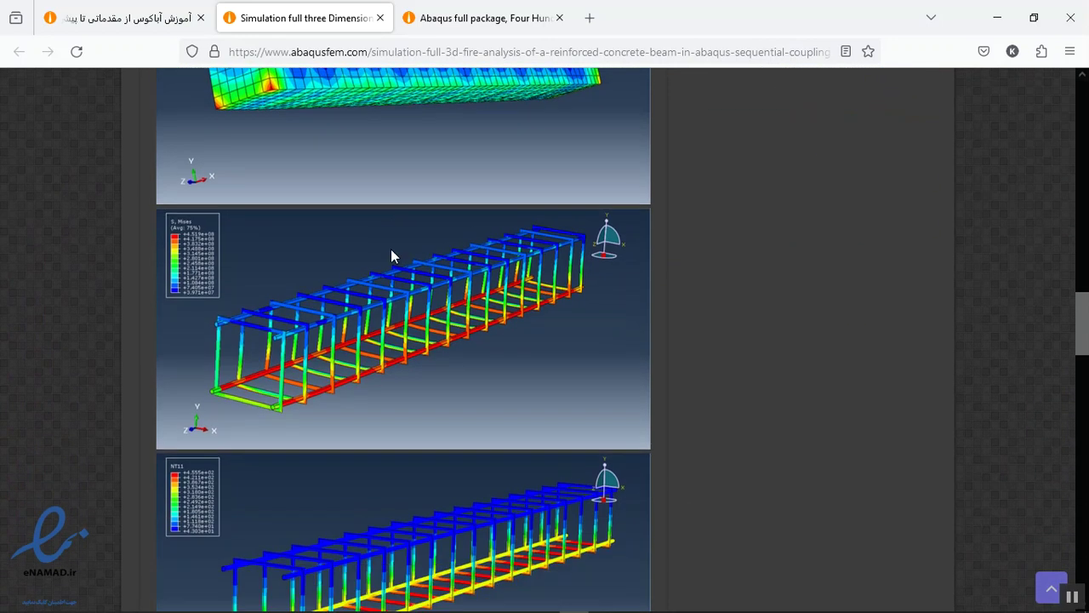
{"action": "scroll", "coordinate": [396, 248], "scroll_direction": "down", "scroll_amount": 4}
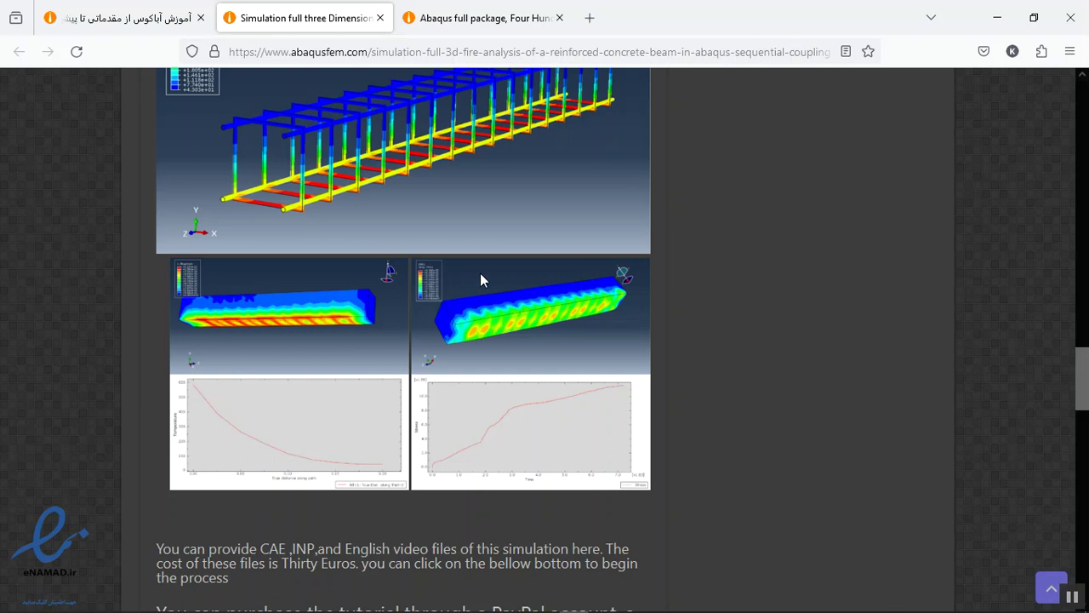
- Highlight the PayPal account and the Visa or Master card payment options, followed by the contact e-mail address
{"action": "scroll", "coordinate": [481, 280], "scroll_direction": "down", "scroll_amount": 3}
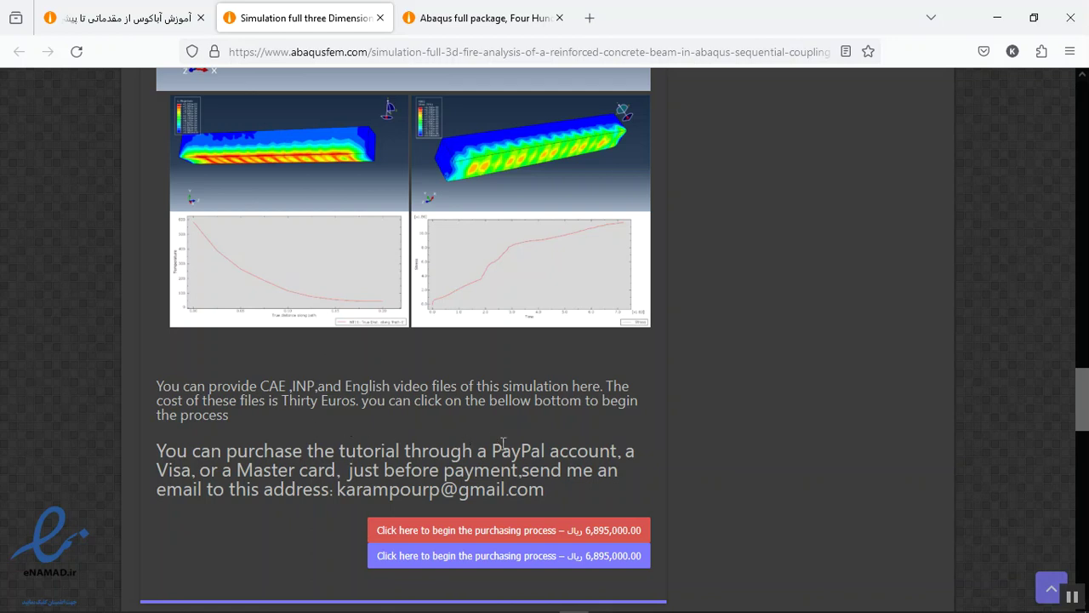
{"action": "left_click_drag", "start_coordinate": [492, 448], "coordinate": [618, 444]}
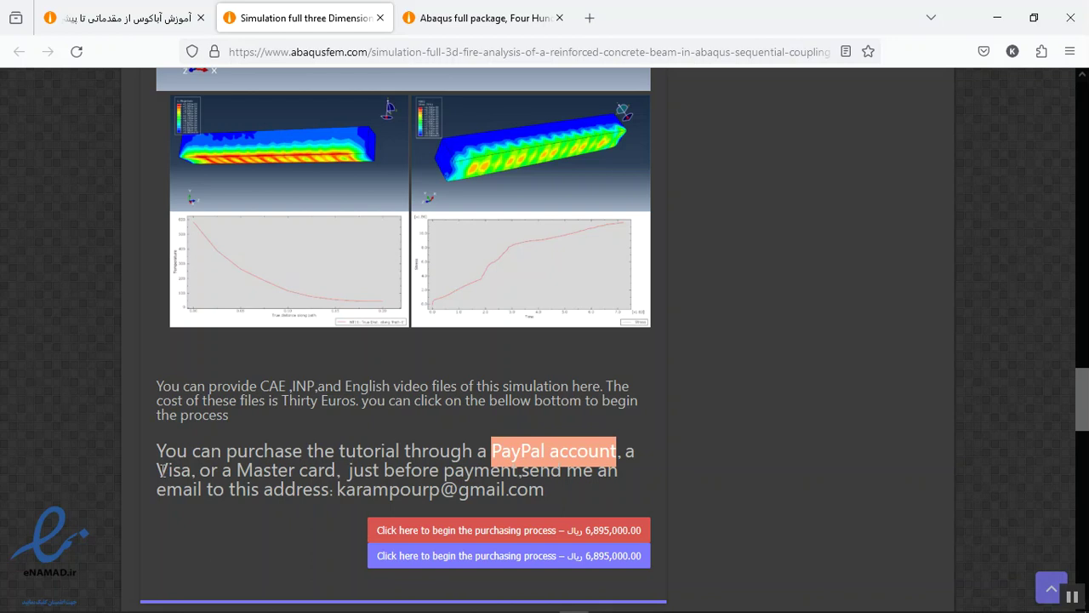
{"action": "left_click_drag", "start_coordinate": [158, 473], "coordinate": [328, 475]}
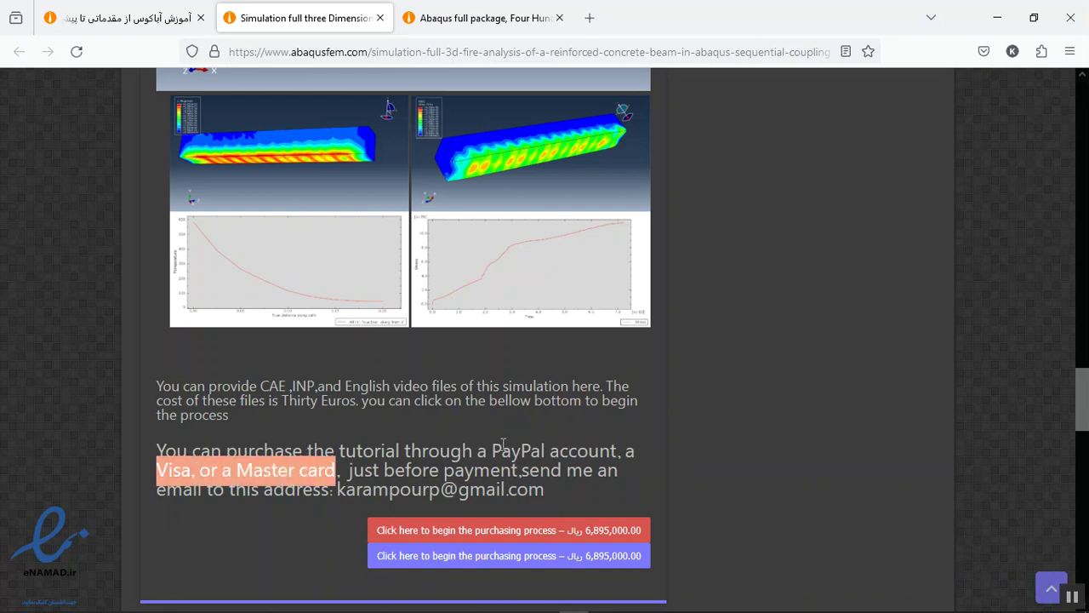
{"action": "left_click", "coordinate": [322, 468]}
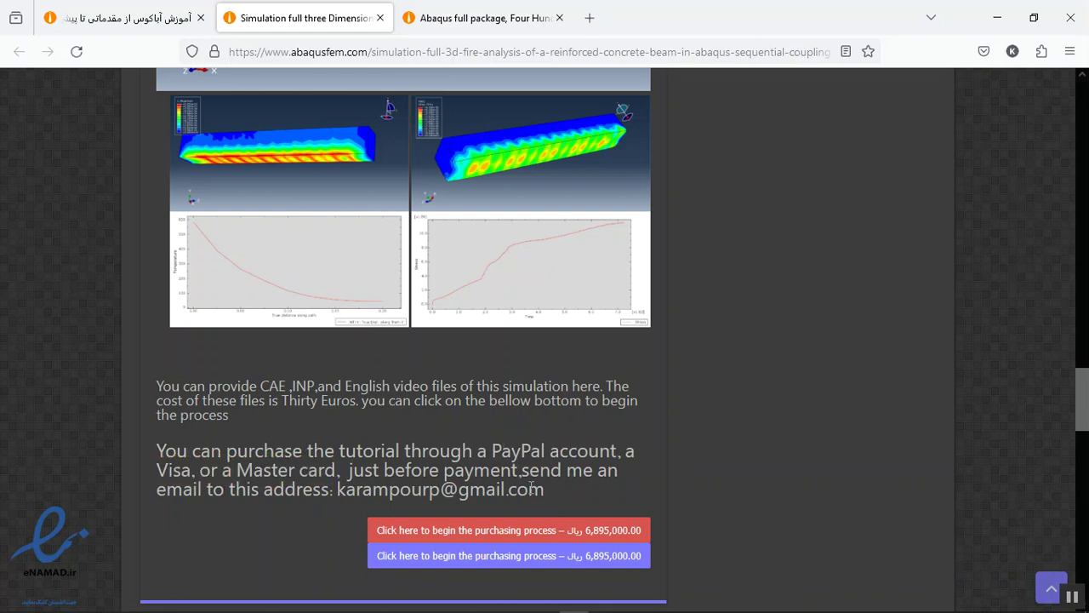
{"action": "left_click_drag", "start_coordinate": [545, 489], "coordinate": [337, 490]}
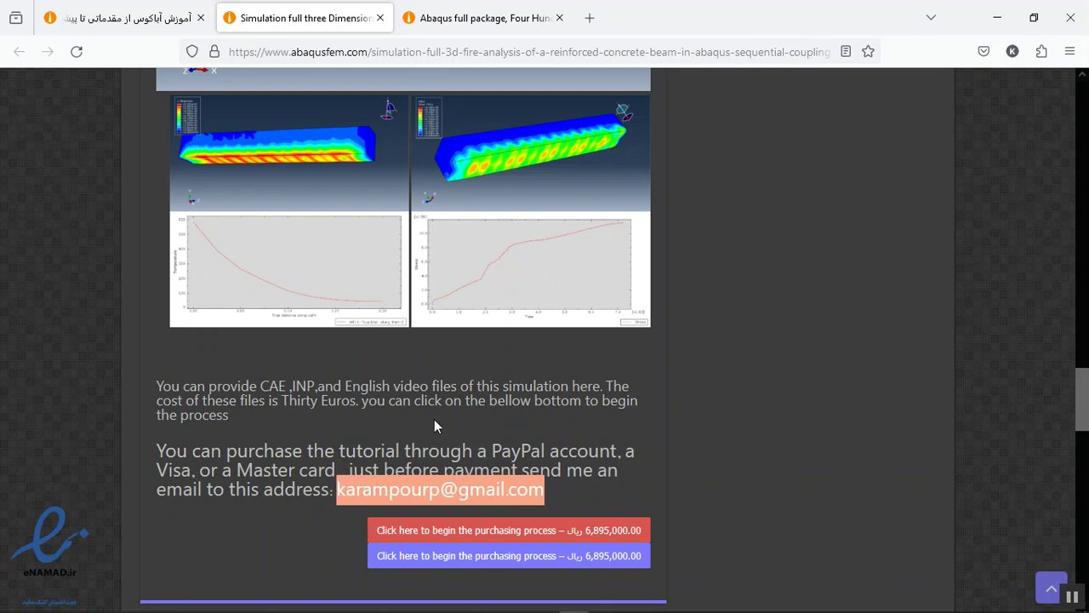
- Return to the upper part of the fire analysis page and switch to the Abaqus full package page of four hundred thirty tutorials
{"action": "scroll", "coordinate": [456, 438], "scroll_direction": "up", "scroll_amount": 15}
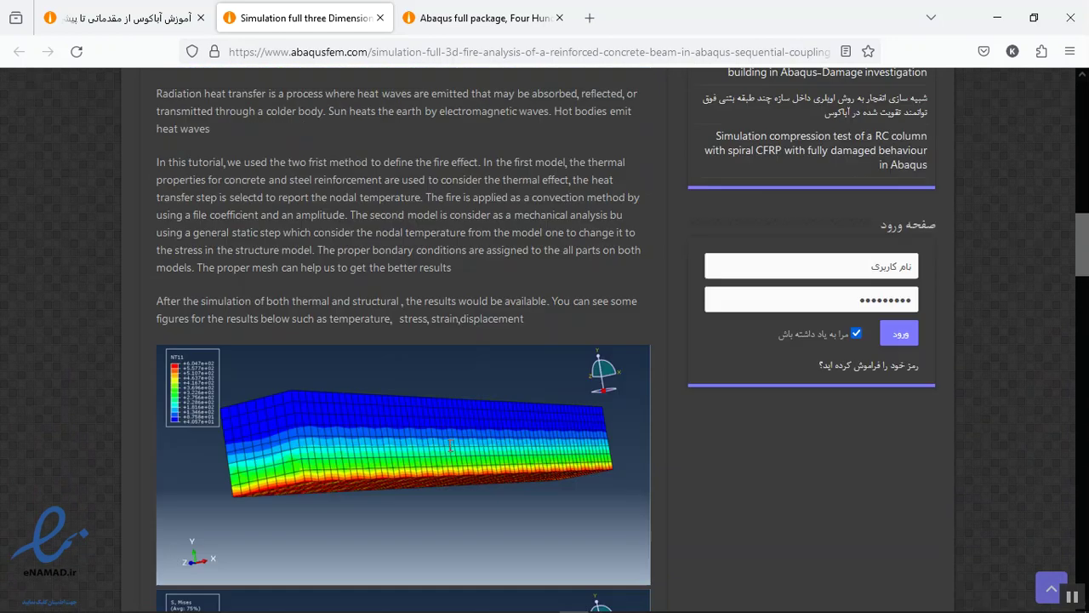
{"action": "scroll", "coordinate": [448, 446], "scroll_direction": "up", "scroll_amount": 3}
{"action": "key", "text": "ctrl+Tab"}
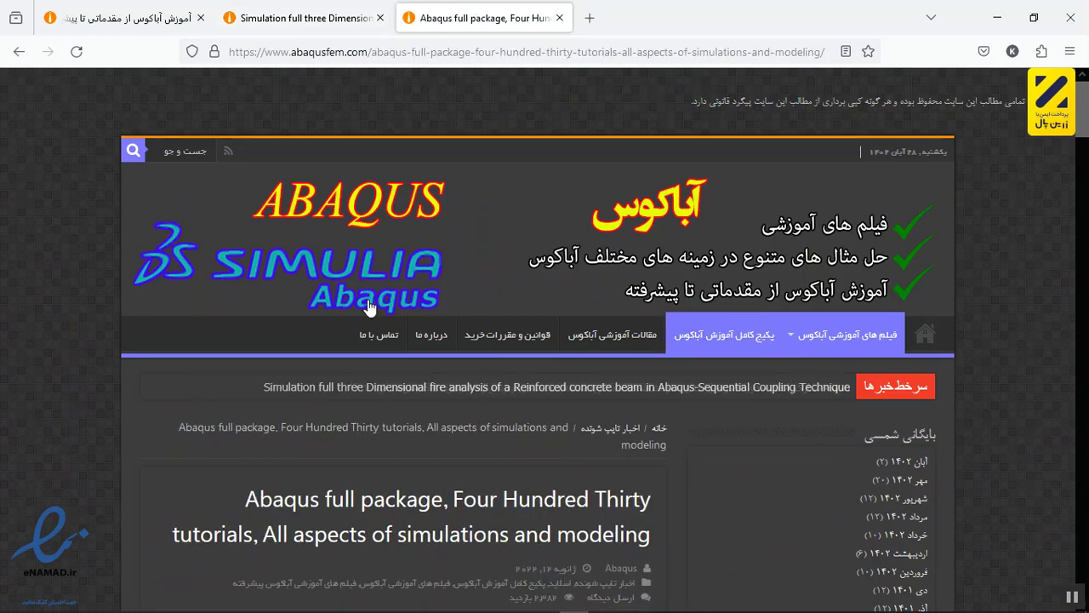
- Read through the full package's topic sections, from explosion, impact and welding to masonry, composite materials and concrete structures
{"action": "scroll", "coordinate": [376, 321], "scroll_direction": "down", "scroll_amount": 2}
{"action": "scroll", "coordinate": [376, 321], "scroll_direction": "down", "scroll_amount": 2}
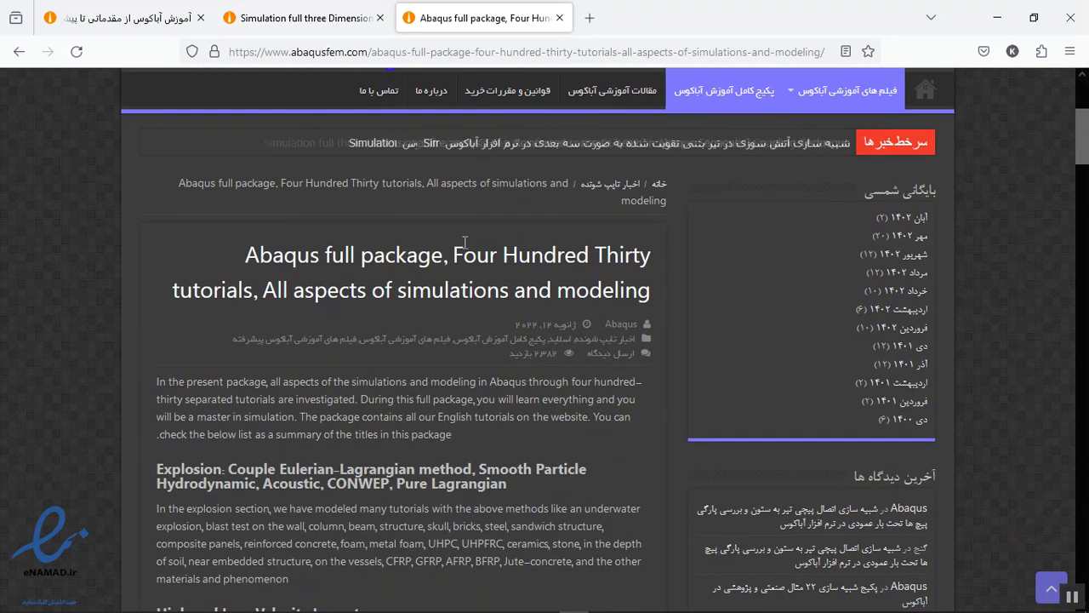
{"action": "scroll", "coordinate": [447, 270], "scroll_direction": "down", "scroll_amount": 2}
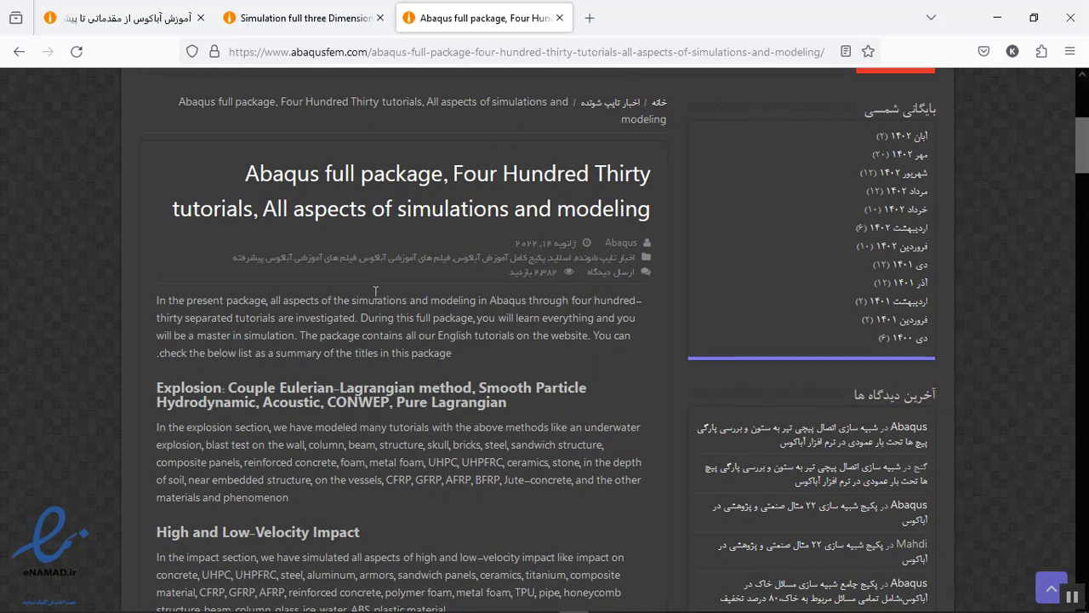
{"action": "scroll", "coordinate": [360, 308], "scroll_direction": "down", "scroll_amount": 4}
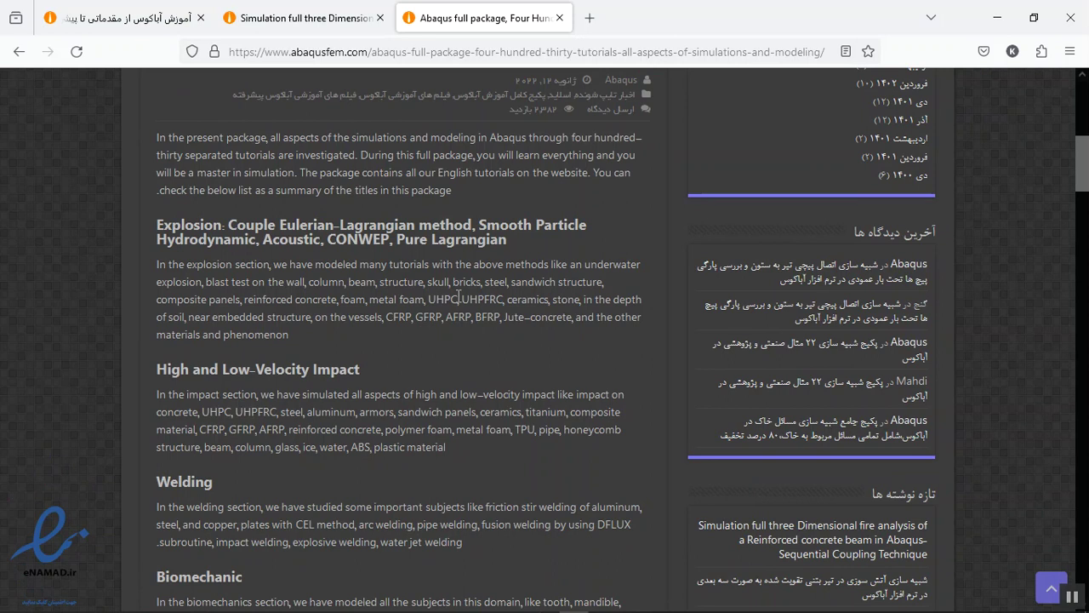
{"action": "scroll", "coordinate": [451, 289], "scroll_direction": "down", "scroll_amount": 4}
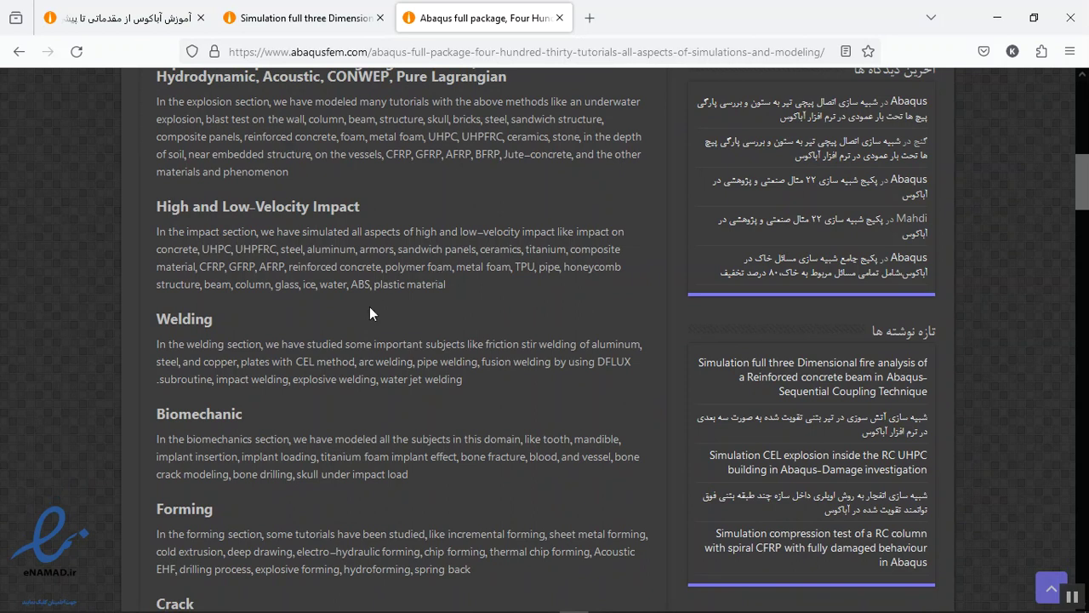
{"action": "scroll", "coordinate": [369, 314], "scroll_direction": "down", "scroll_amount": 4}
{"action": "scroll", "coordinate": [476, 271], "scroll_direction": "down", "scroll_amount": 2}
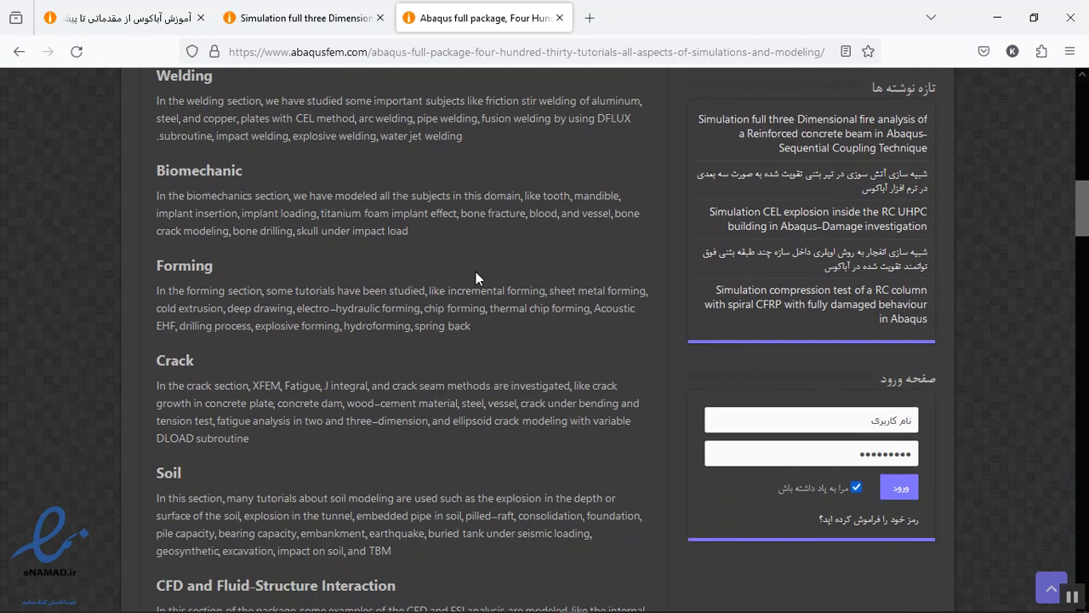
{"action": "scroll", "coordinate": [479, 270], "scroll_direction": "down", "scroll_amount": 12}
{"action": "scroll", "coordinate": [485, 289], "scroll_direction": "down", "scroll_amount": 15}
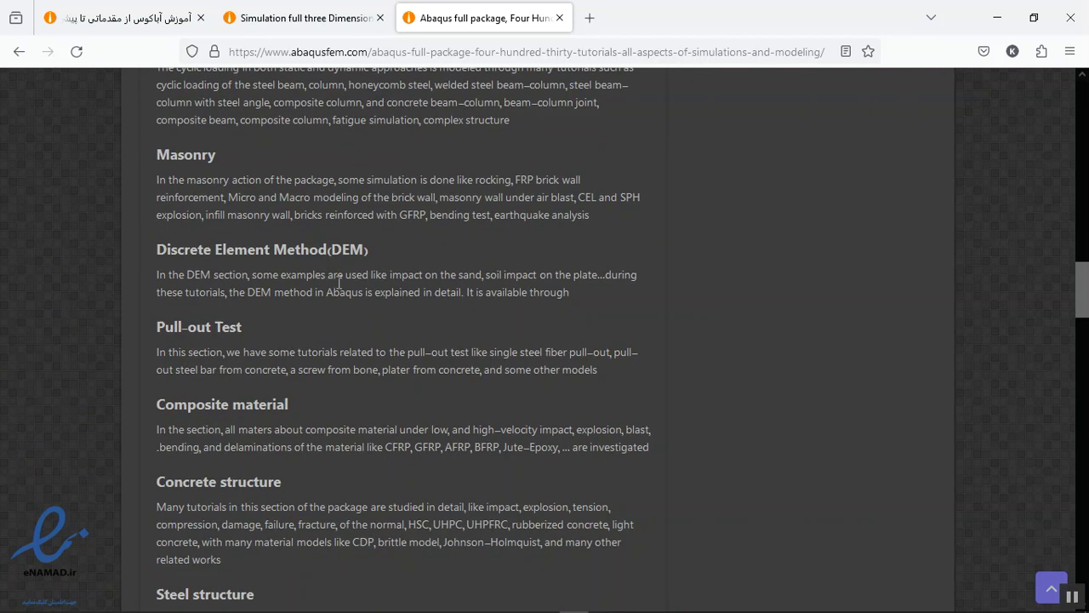
{"action": "scroll", "coordinate": [417, 279], "scroll_direction": "down", "scroll_amount": 4}
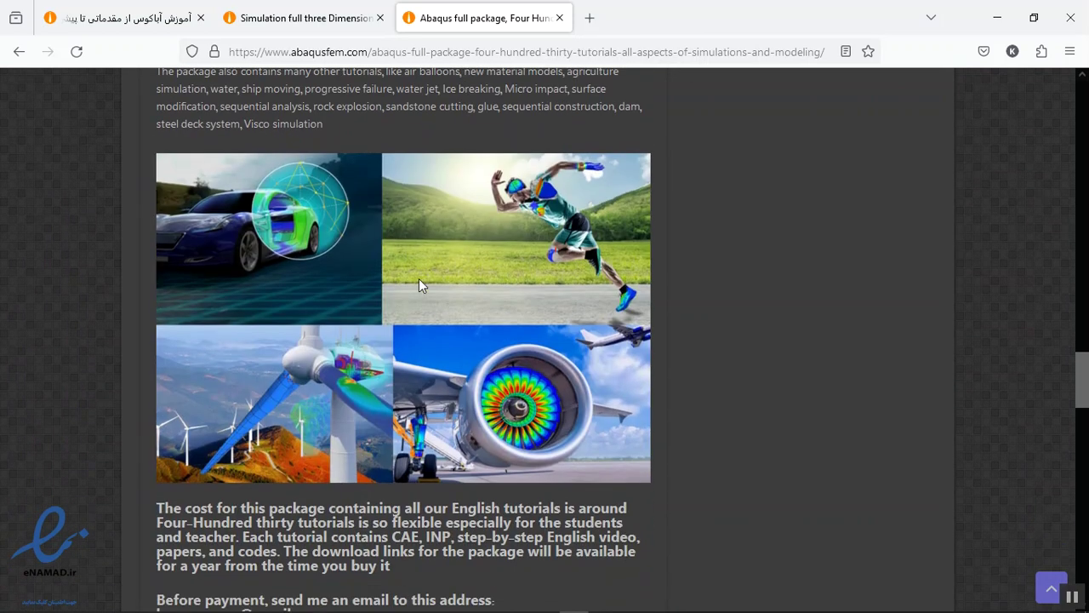
- Review the package's cost and purchase notes and highlight the contact e-mail address given for payment
{"action": "scroll", "coordinate": [418, 279], "scroll_direction": "down", "scroll_amount": 2}
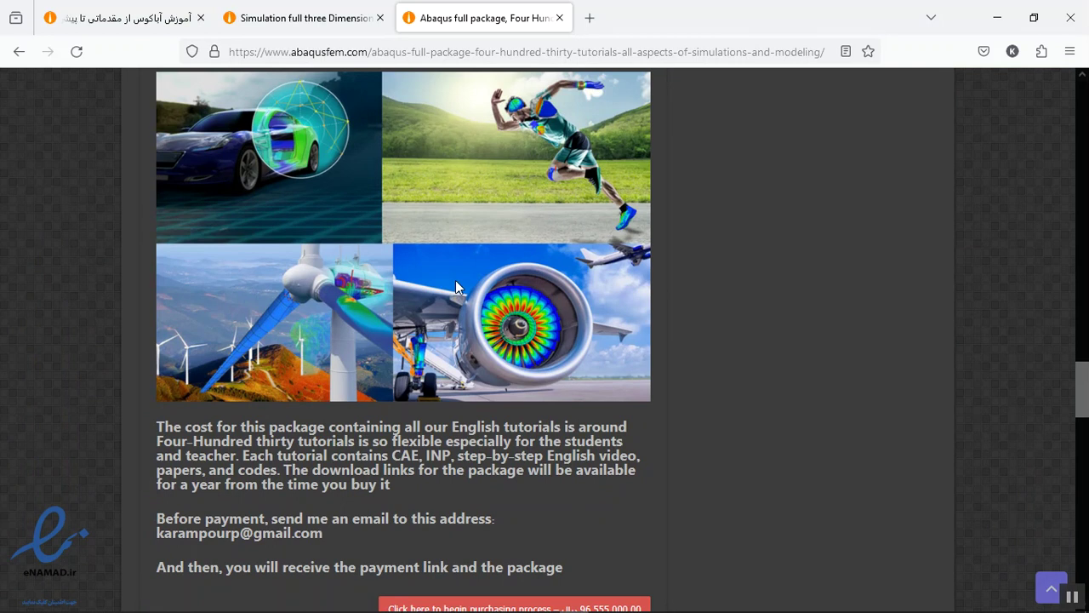
{"action": "scroll", "coordinate": [460, 289], "scroll_direction": "down", "scroll_amount": 2}
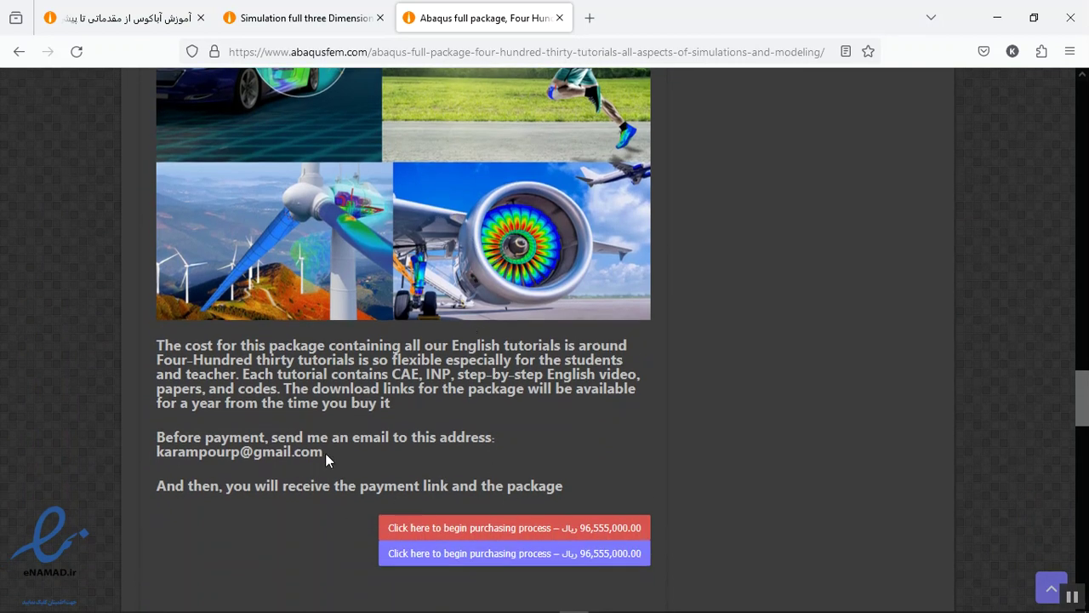
{"action": "left_click_drag", "start_coordinate": [326, 460], "coordinate": [167, 453]}
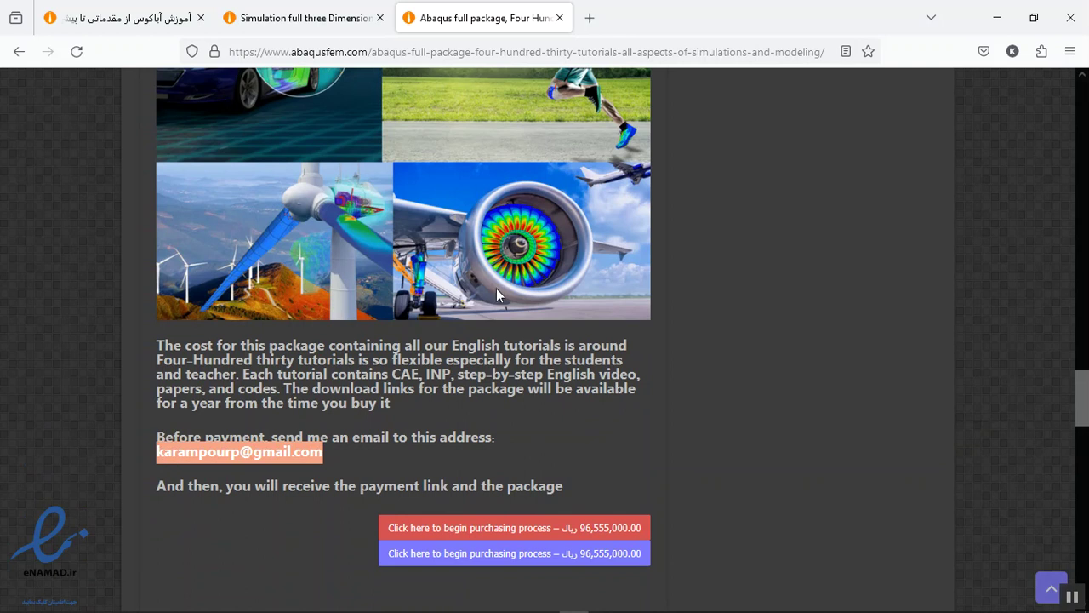
{"action": "scroll", "coordinate": [501, 296], "scroll_direction": "up", "scroll_amount": 5}
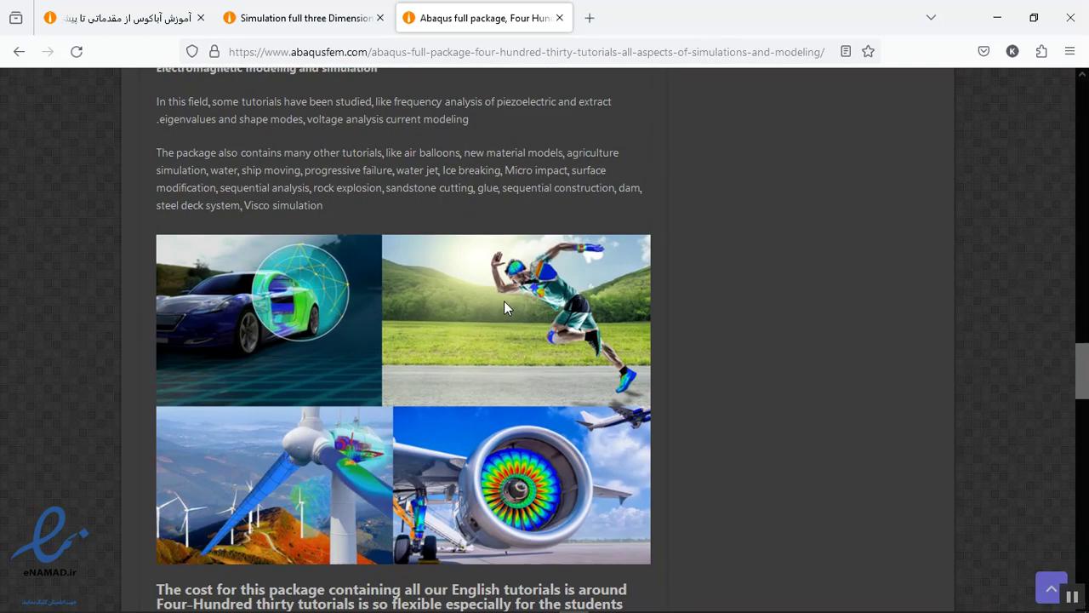
{"action": "mouse_move", "coordinate": [387, 600]}
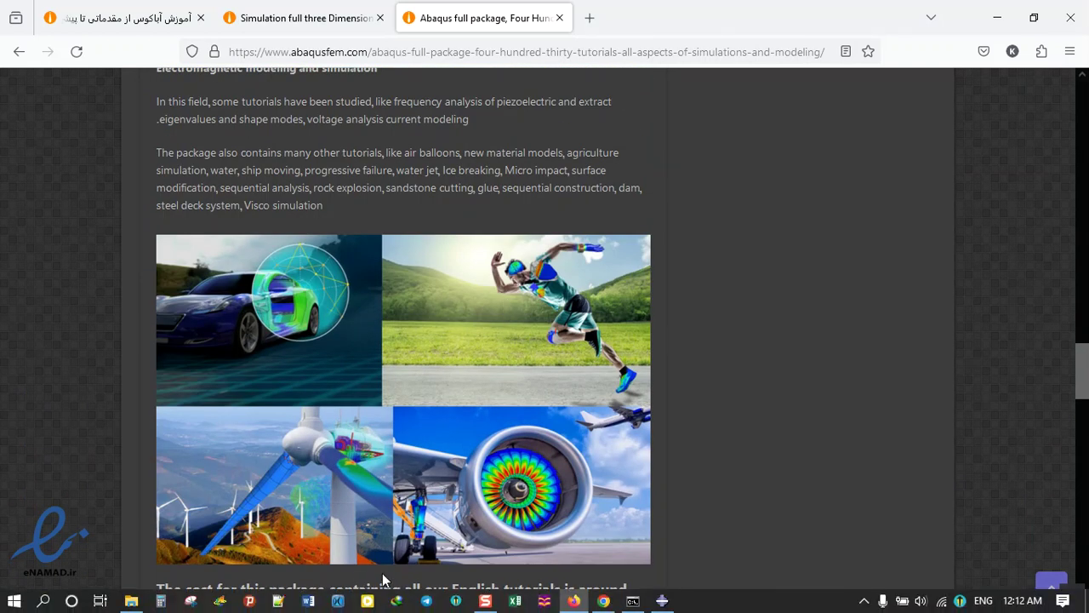